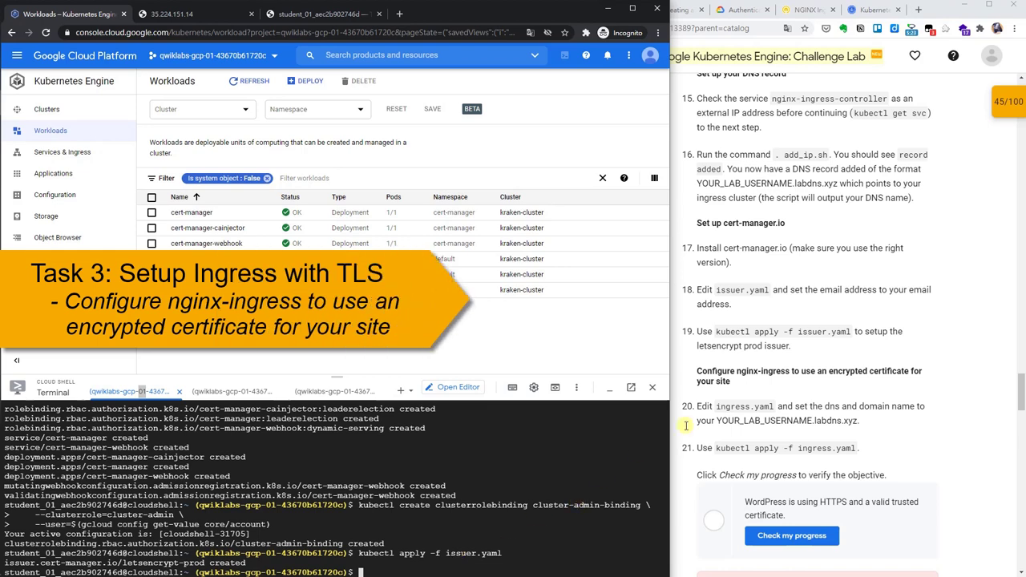
Open ingress.yaml in the Cloud Shell editor and replace both HOST_NAME placeholders with the lab username, underscores included, followed by .labdns.xyz.
{"action": "left_click", "coordinate": [282, 14]}
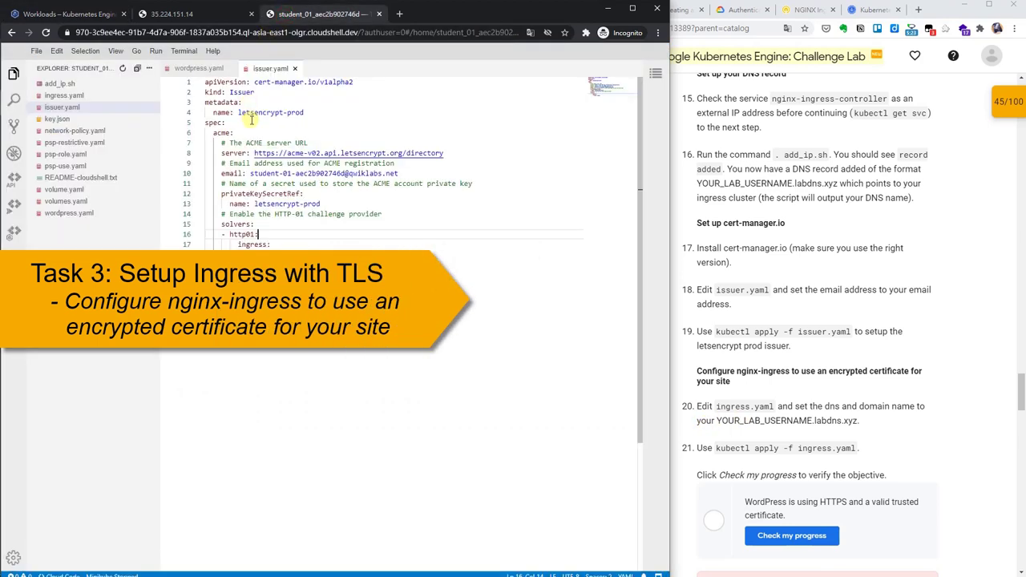
{"action": "left_click", "coordinate": [76, 96]}
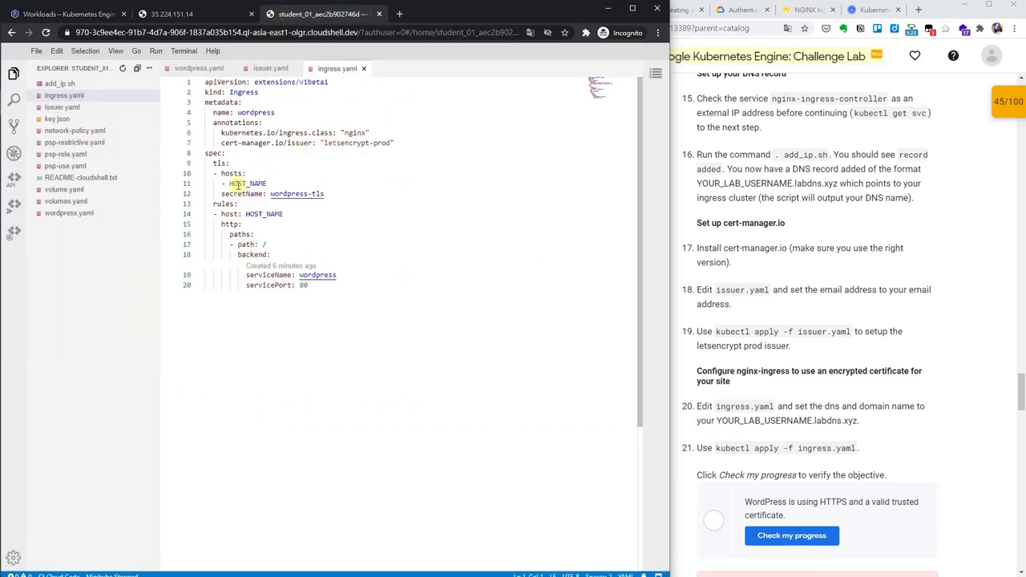
{"action": "left_click_drag", "start_coordinate": [228, 184], "coordinate": [270, 184]}
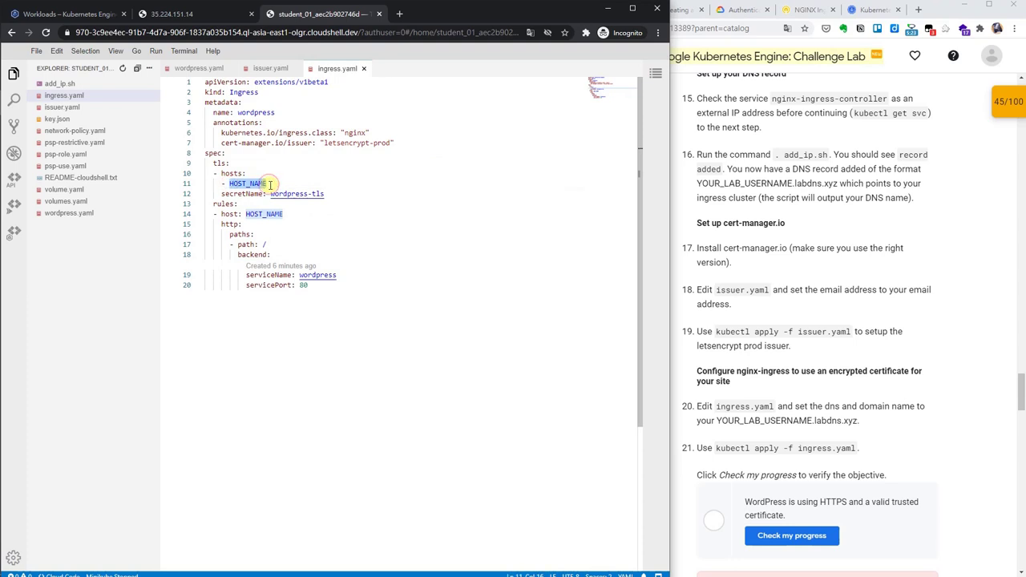
{"action": "key", "text": "super+v"}
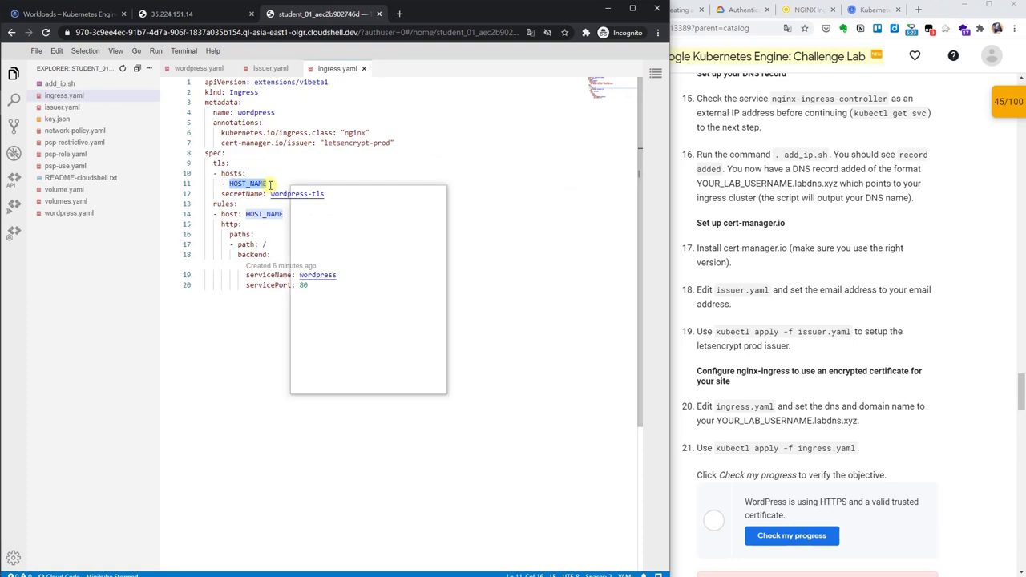
{"action": "left_click", "coordinate": [380, 350]}
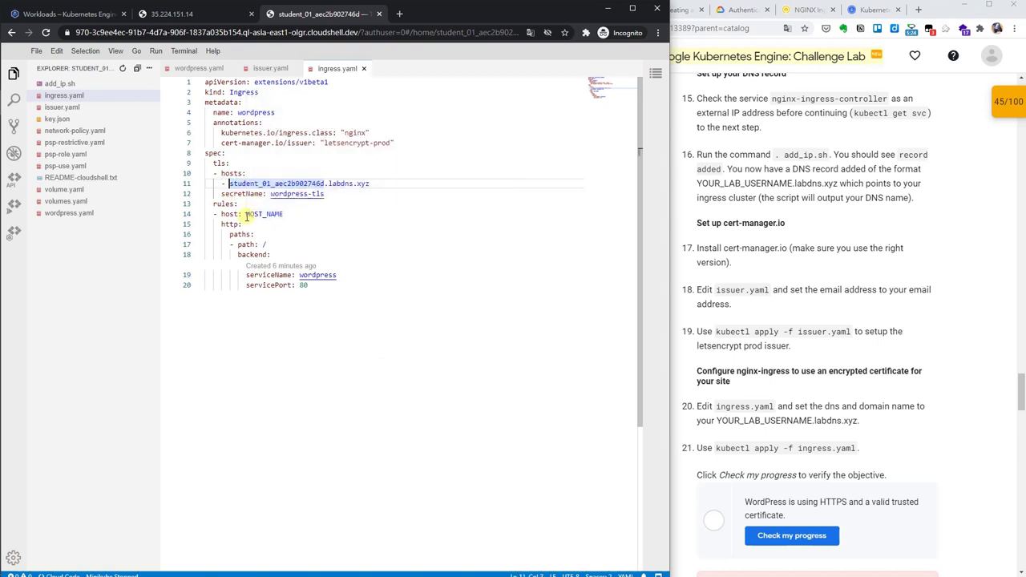
{"action": "left_click_drag", "start_coordinate": [245, 214], "coordinate": [304, 214]}
{"action": "type", "text": "student_01_aec2b902746d.labdns.xyz"}
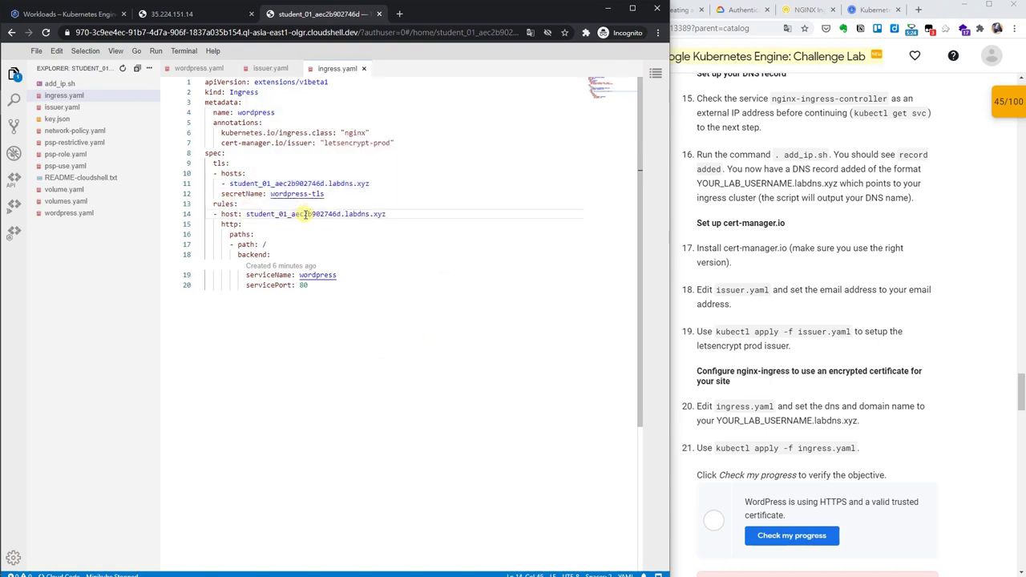
Try to apply the edited ingress configuration in the Cloud Shell terminal with kubectl apply -f ingress.yaml.
{"action": "left_click", "coordinate": [90, 14]}
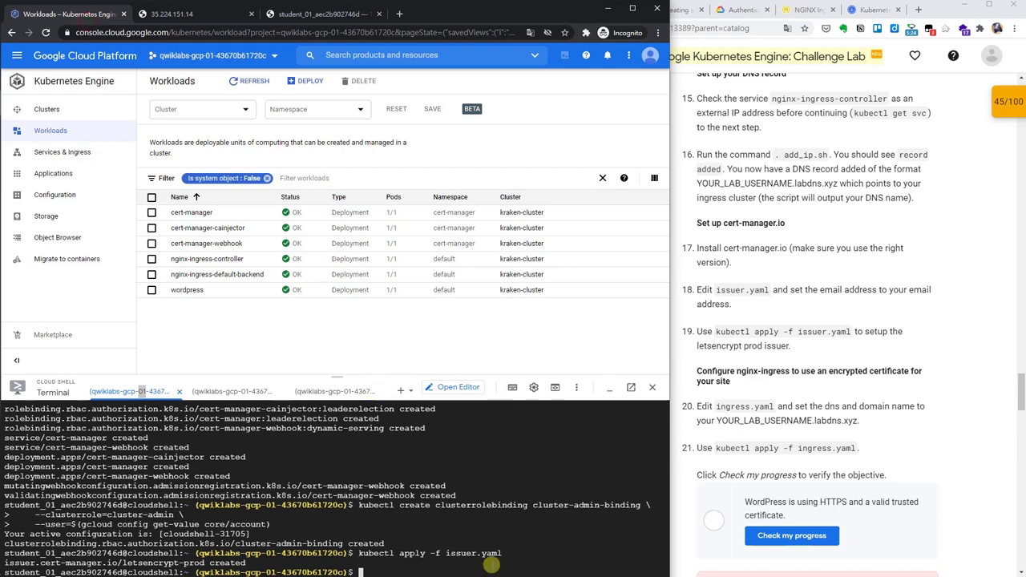
{"action": "type", "text": "kubectl apply -f ingress.yaml"}
{"action": "key", "text": "Return"}
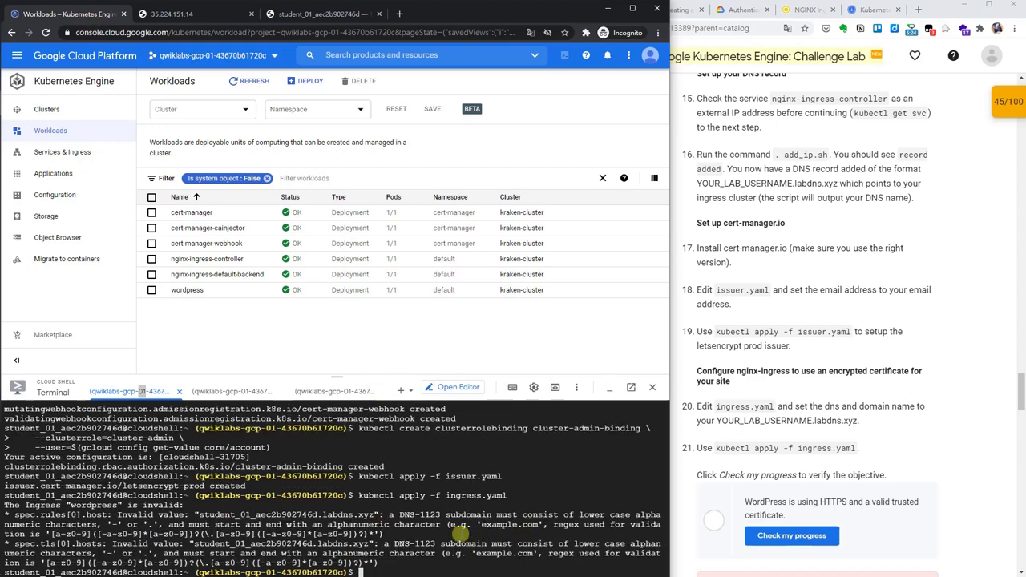
Remove both underscores from the username part of the TLS host and the rule host in ingress.yaml.
{"action": "left_click", "coordinate": [312, 13]}
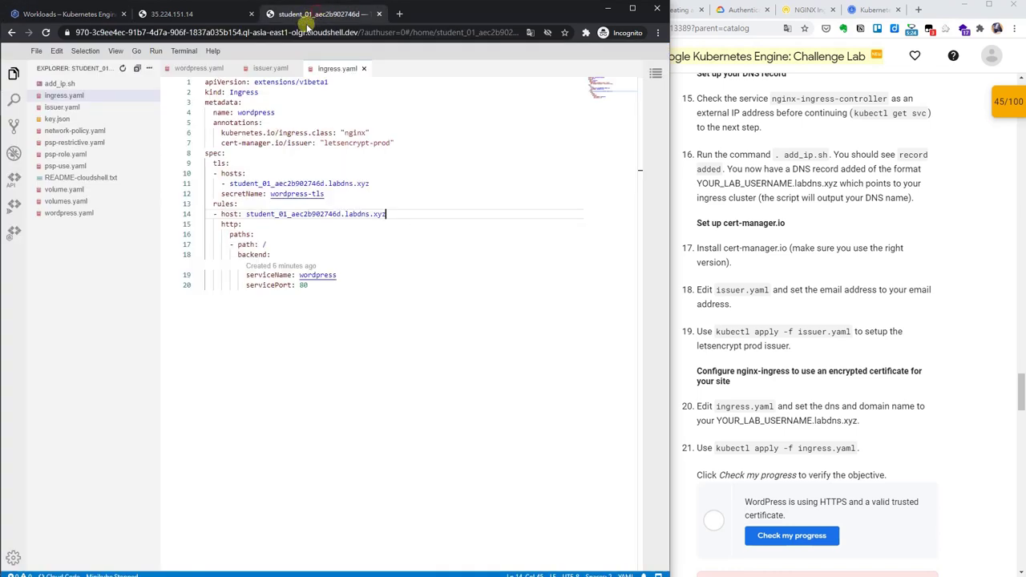
{"action": "double_click", "coordinate": [264, 183]}
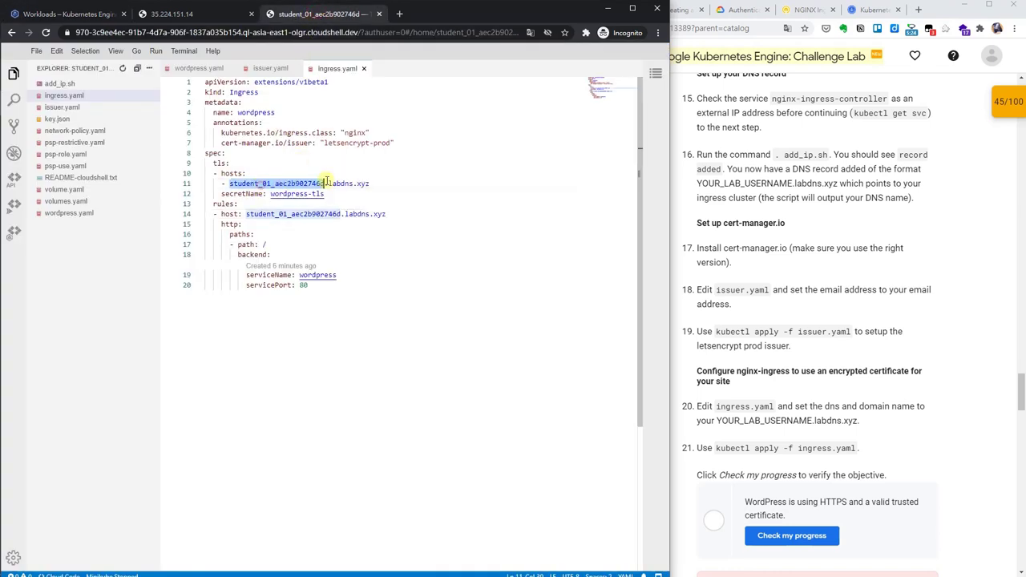
{"action": "left_click", "coordinate": [261, 183]}
{"action": "key", "text": "BackSpace"}
{"action": "double_click", "coordinate": [267, 184]}
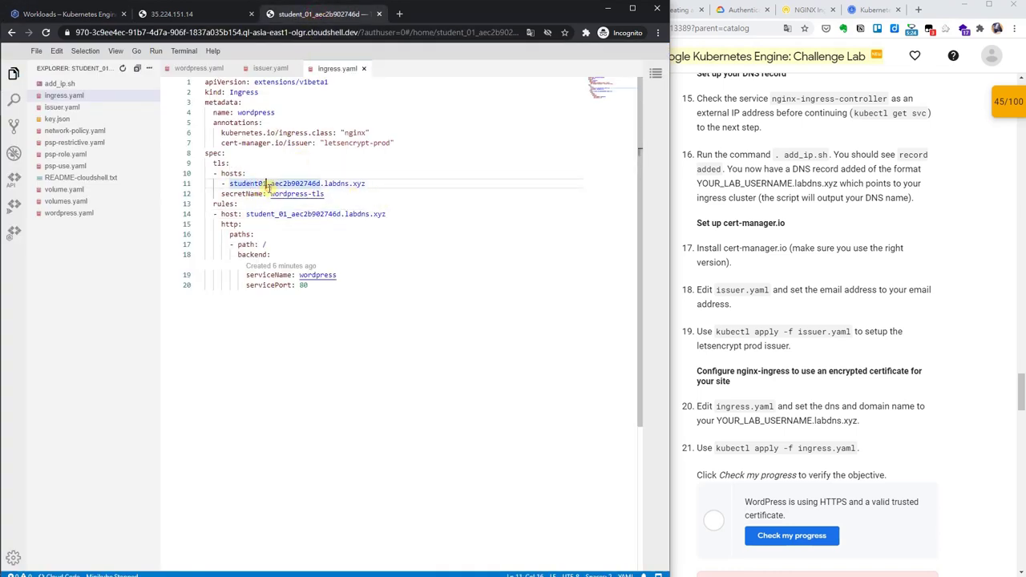
{"action": "left_click", "coordinate": [278, 214]}
{"action": "key", "text": "BackSpace"}
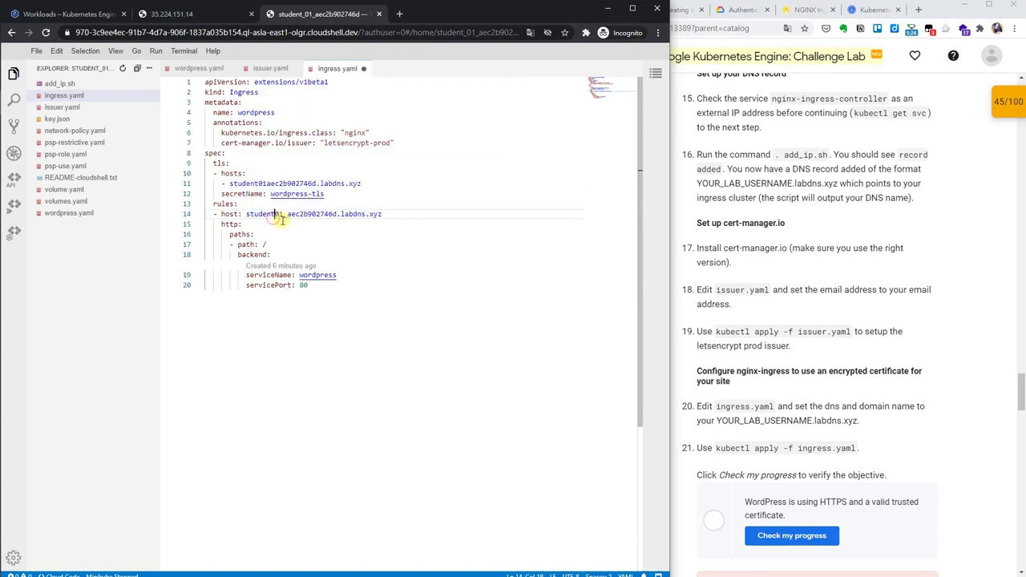
{"action": "left_click", "coordinate": [286, 214]}
{"action": "key", "text": "BackSpace"}
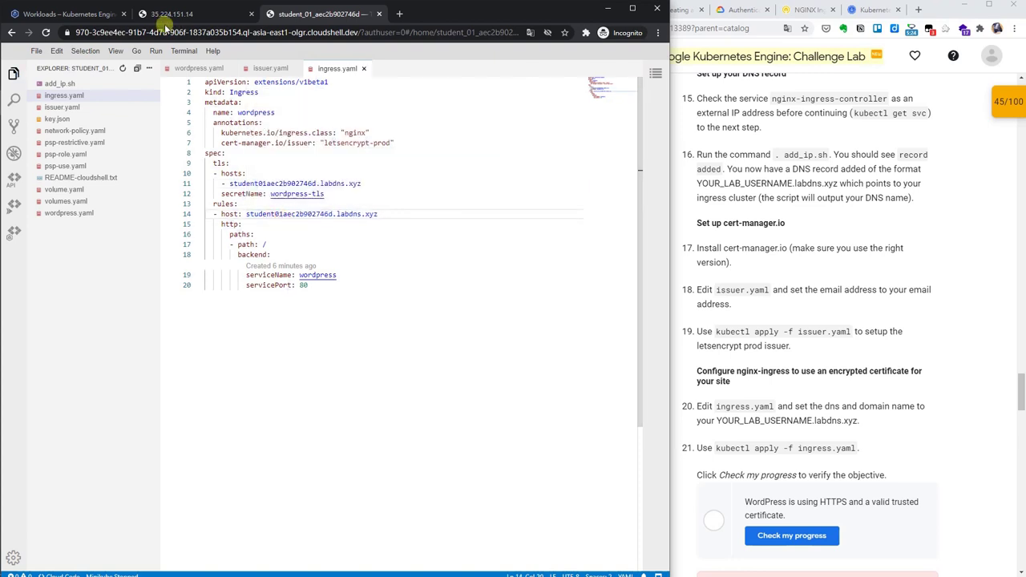
Rerun kubectl apply -f ingress.yaml in the Cloud Shell terminal.
{"action": "left_click", "coordinate": [72, 14]}
{"action": "key", "text": "Up"}
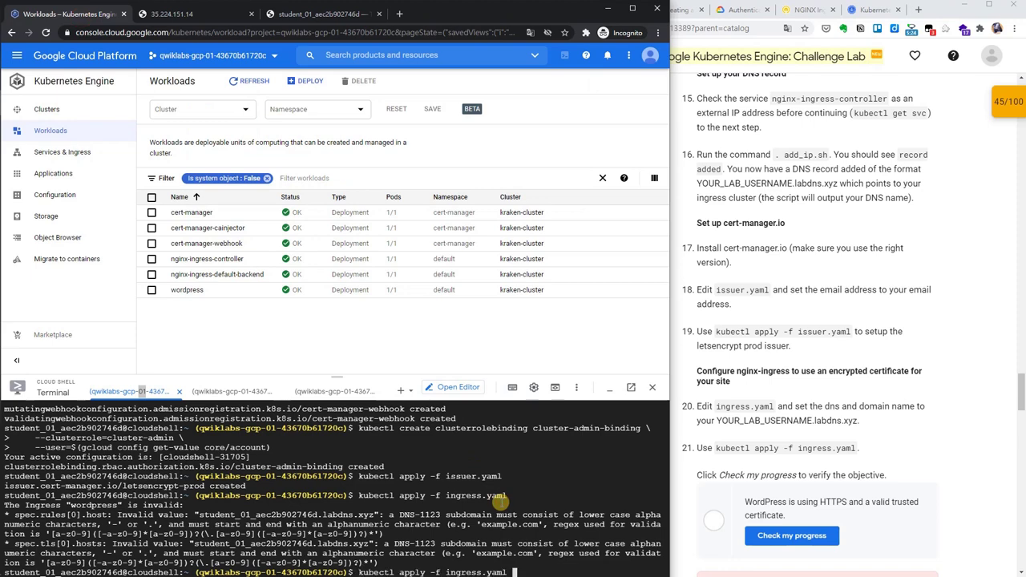
{"action": "key", "text": "Return"}
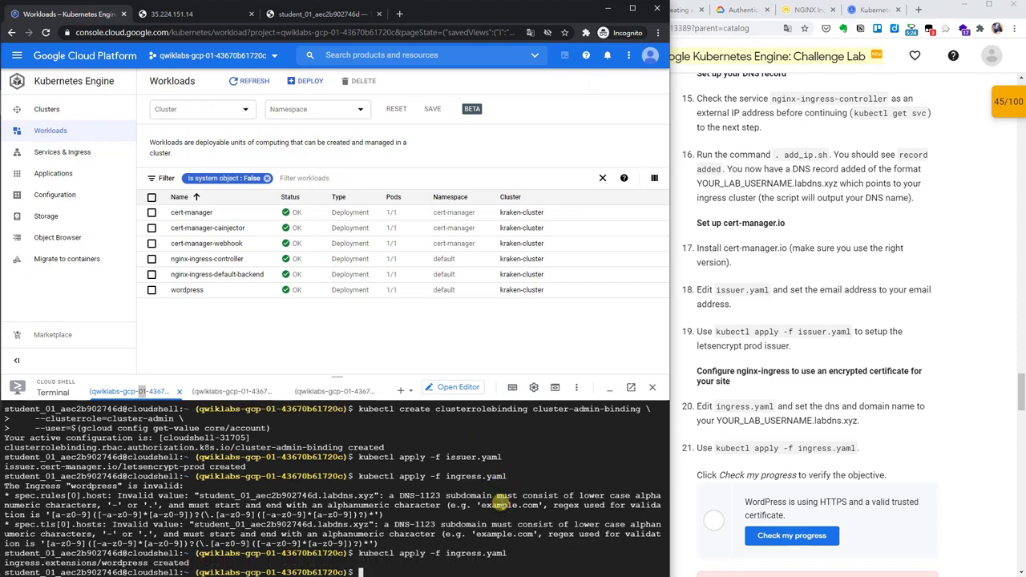
Refresh the cluster's workloads and review its full list of services and ingresses with the Cloud Shell terminal minimized.
{"action": "left_click", "coordinate": [250, 81]}
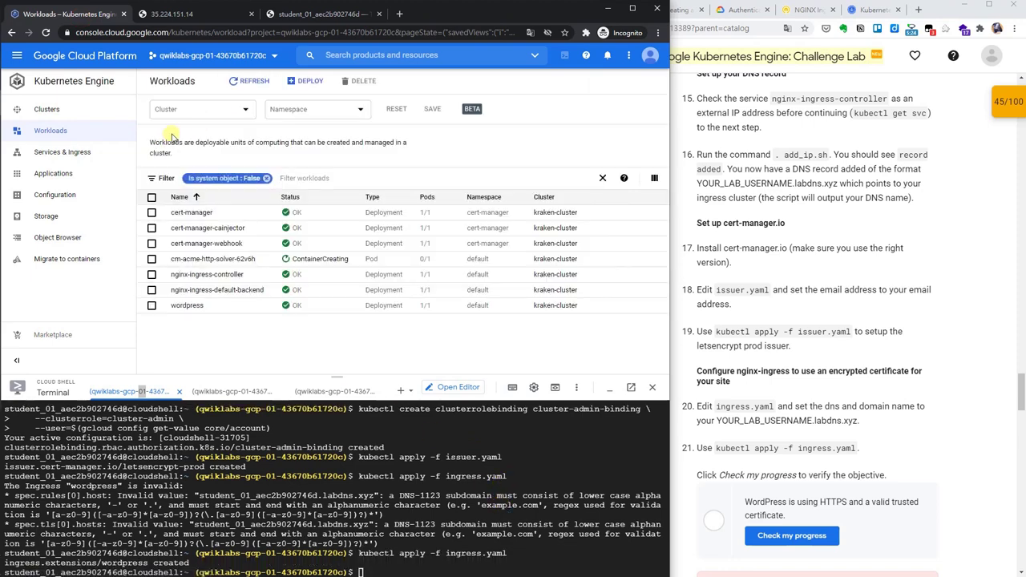
{"action": "left_click", "coordinate": [87, 158]}
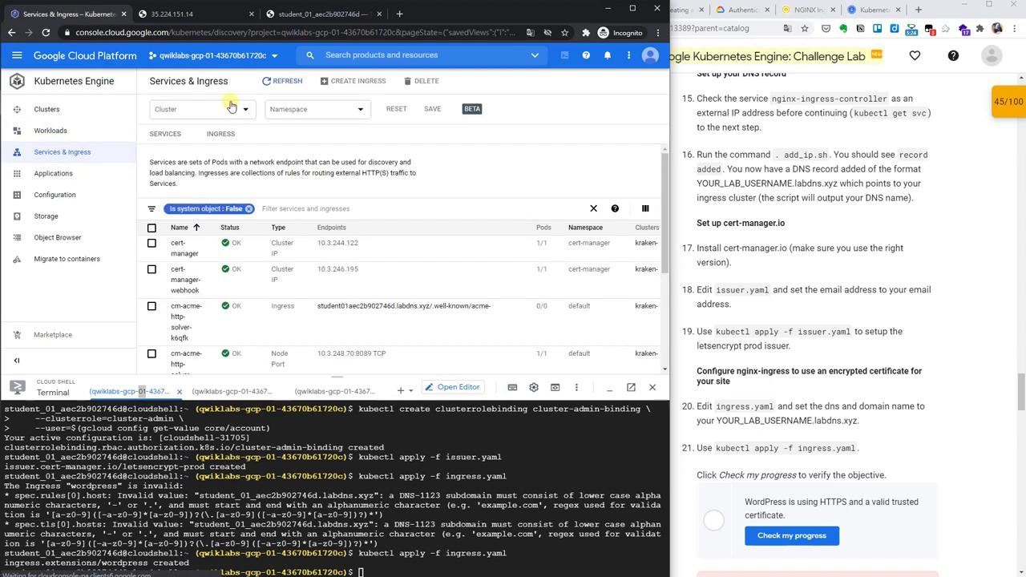
{"action": "left_click", "coordinate": [284, 84]}
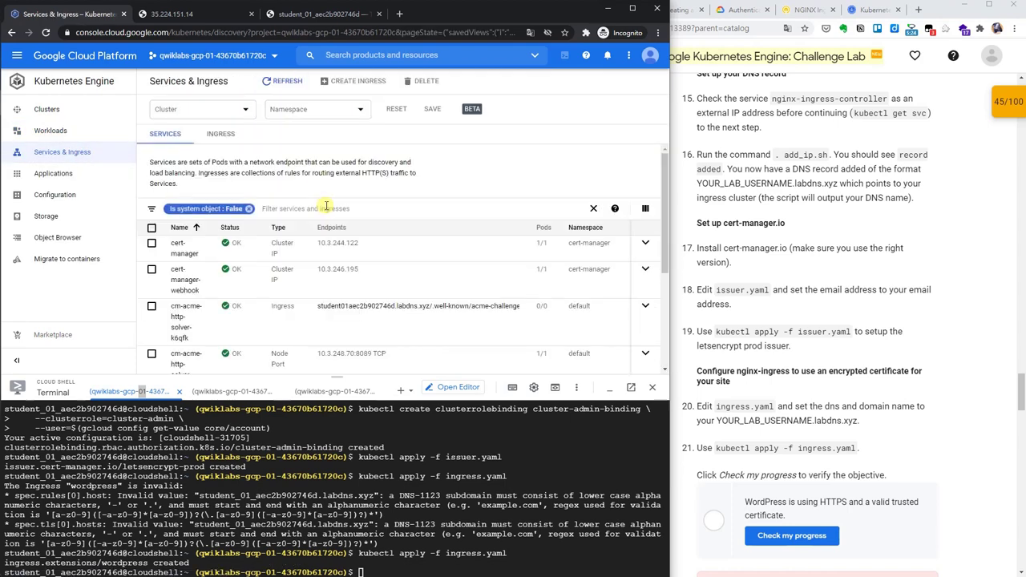
{"action": "scroll", "coordinate": [344, 232], "scroll_direction": "down", "scroll_amount": 2}
{"action": "scroll", "coordinate": [357, 247], "scroll_direction": "up", "scroll_amount": 3}
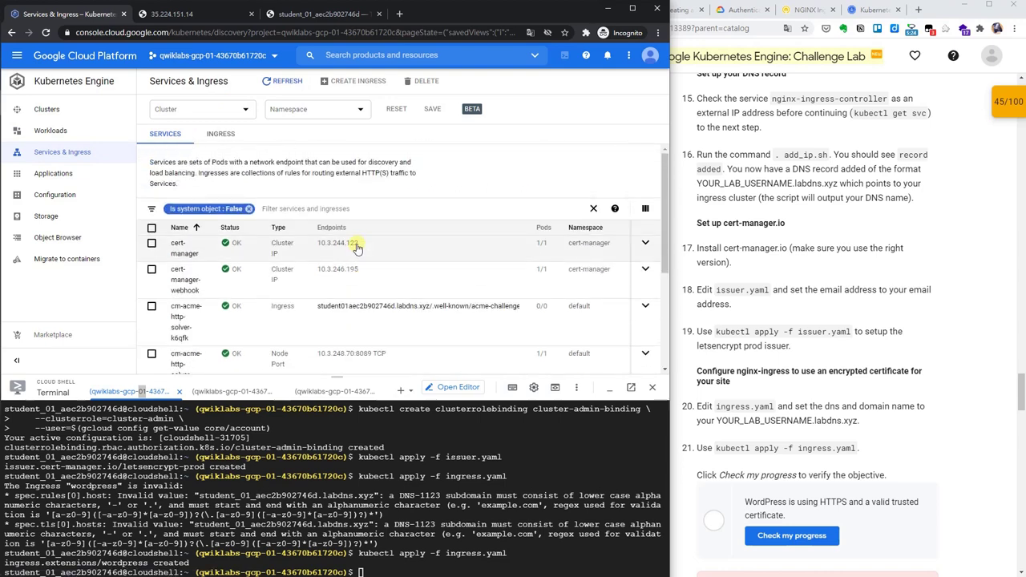
{"action": "left_click", "coordinate": [609, 387]}
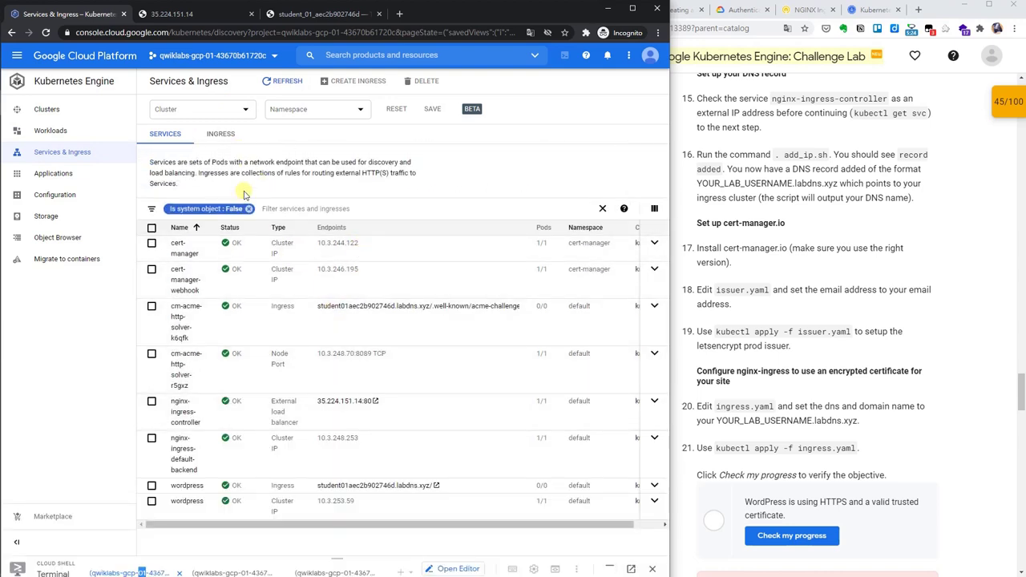
Open the wordpress ingress endpoint, follow the redirect to the HTTPS site and proceed past the privacy warning.
{"action": "left_click", "coordinate": [436, 485]}
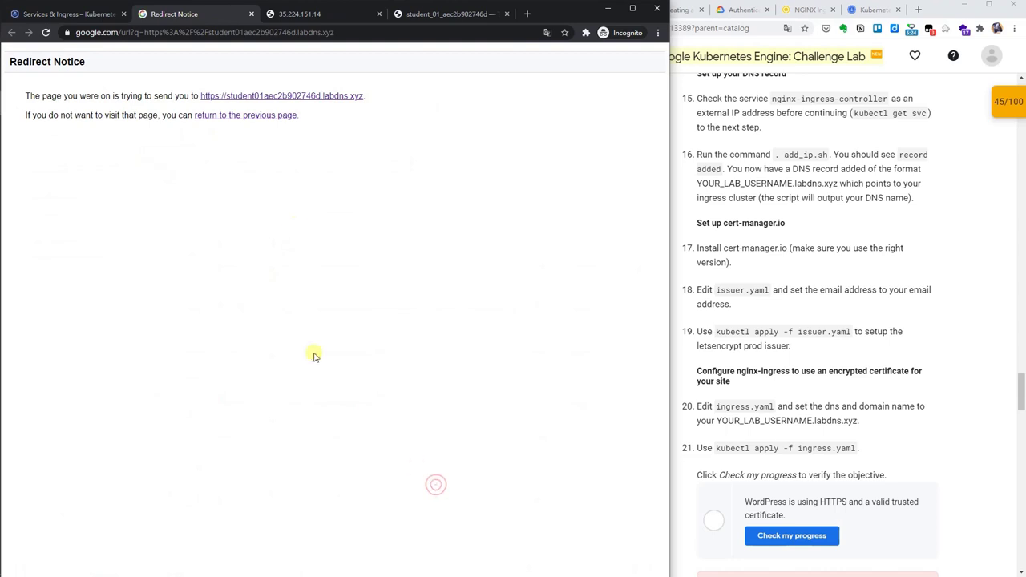
{"action": "left_click", "coordinate": [293, 97]}
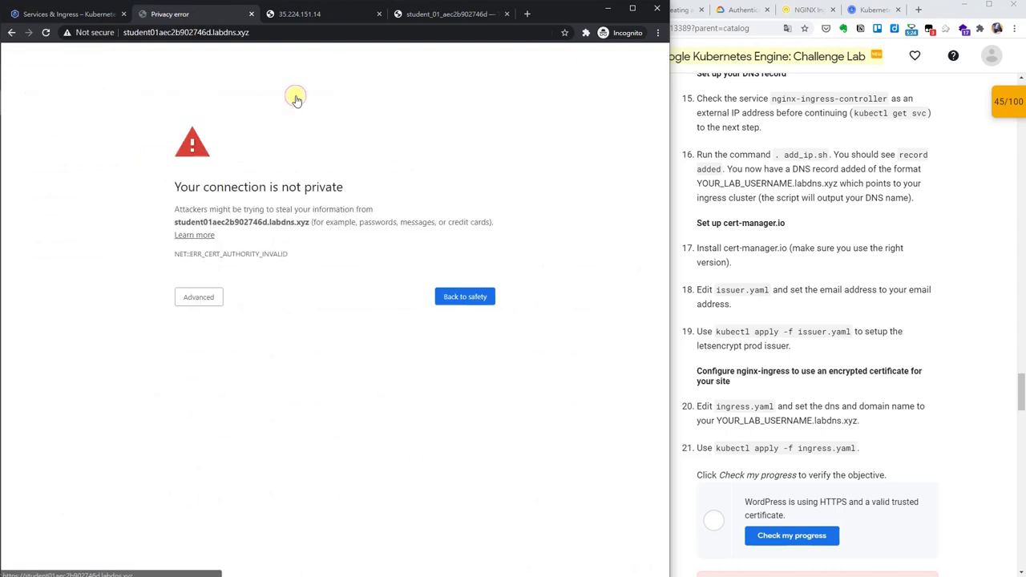
{"action": "double_click", "coordinate": [210, 306]}
{"action": "left_click", "coordinate": [209, 307]}
{"action": "left_click", "coordinate": [231, 382]}
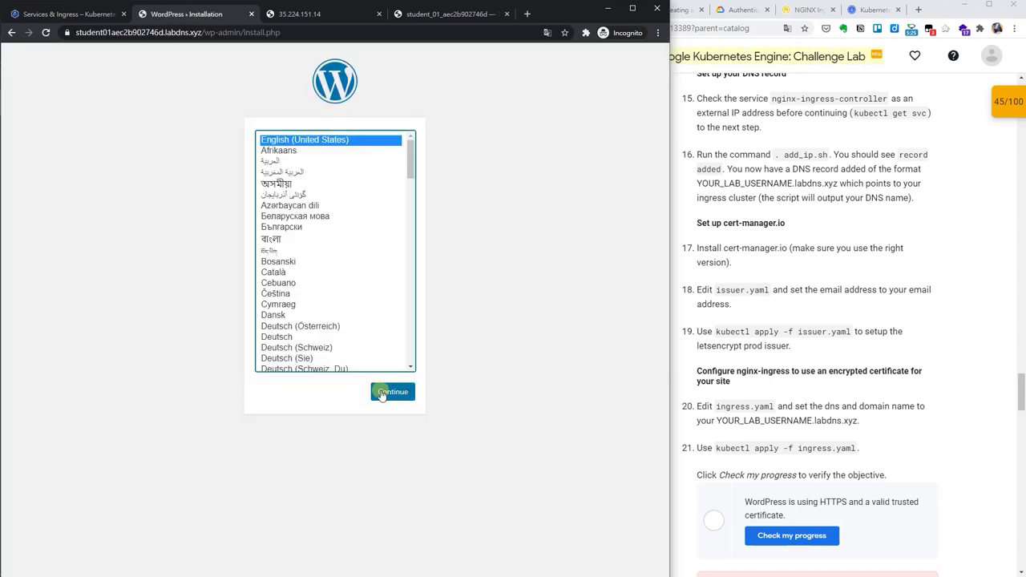
Continue the WordPress setup in English (United States), enter lab as site title and username, and submit the installation form.
{"action": "left_click", "coordinate": [381, 392]}
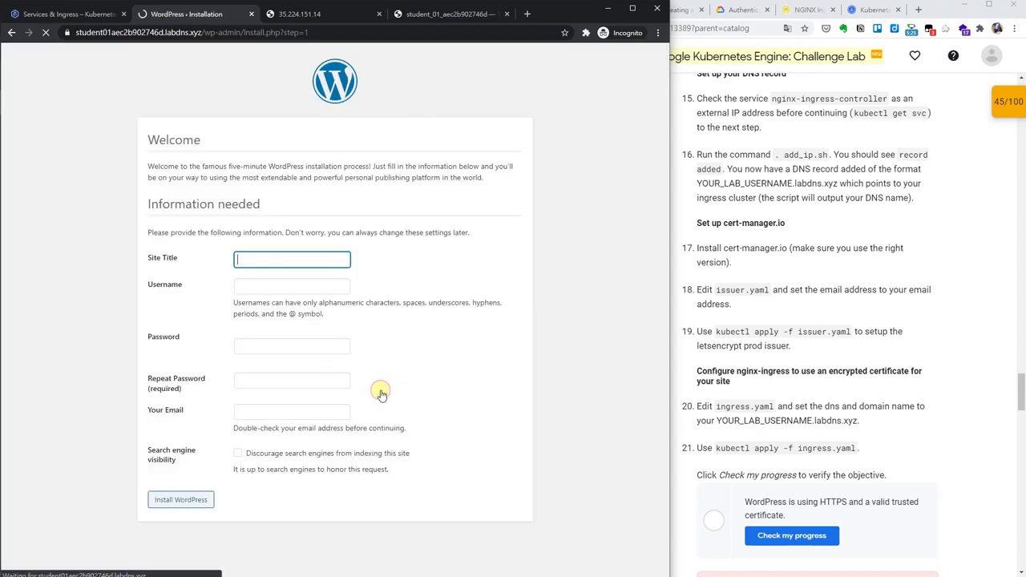
{"action": "type", "text": "lab"}
{"action": "key", "text": "Tab"}
{"action": "type", "text": "l"}
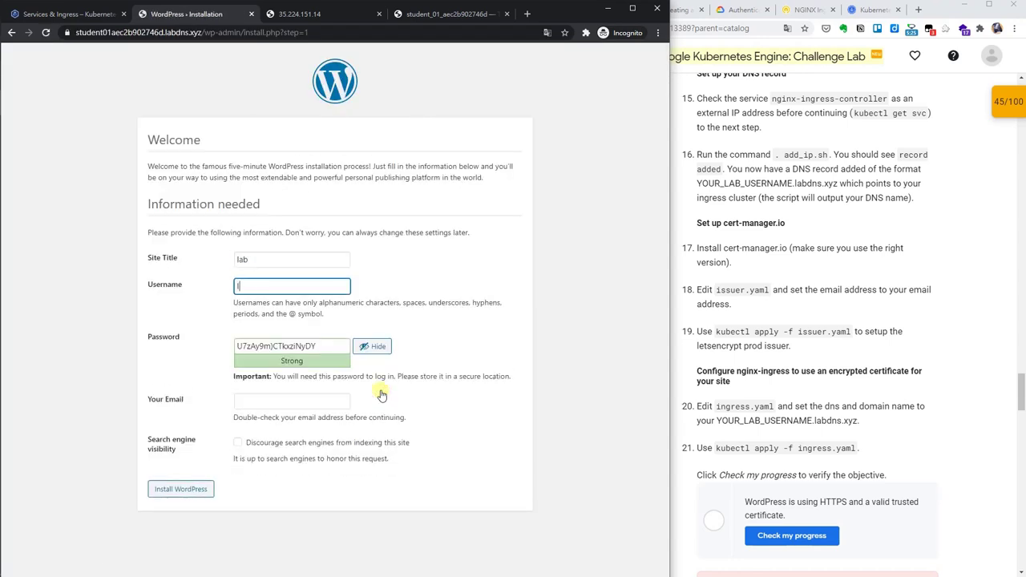
{"action": "left_click", "coordinate": [180, 489]}
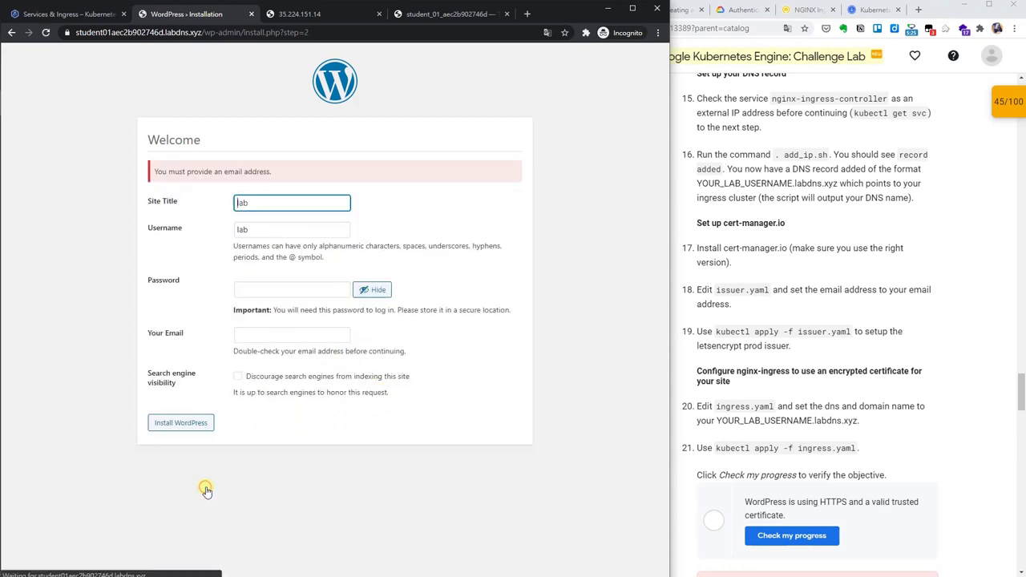
Fill in the first lab account's e-mail, discourage search engines from indexing the site, and install WordPress.
{"action": "left_click", "coordinate": [694, 332]}
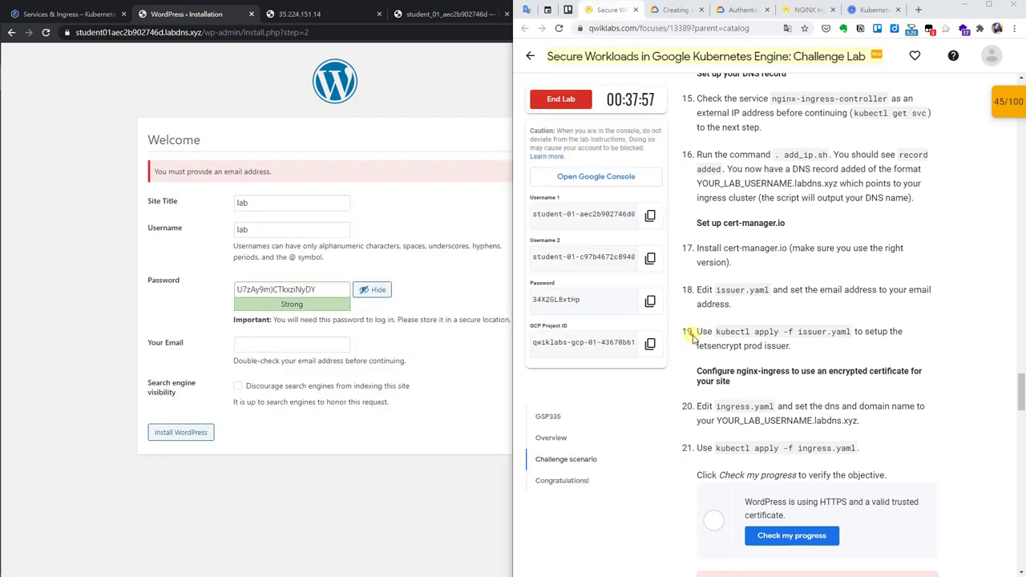
{"action": "left_click", "coordinate": [648, 210]}
{"action": "left_click", "coordinate": [291, 345]}
{"action": "key", "text": "ctrl+v"}
{"action": "left_click", "coordinate": [237, 387]}
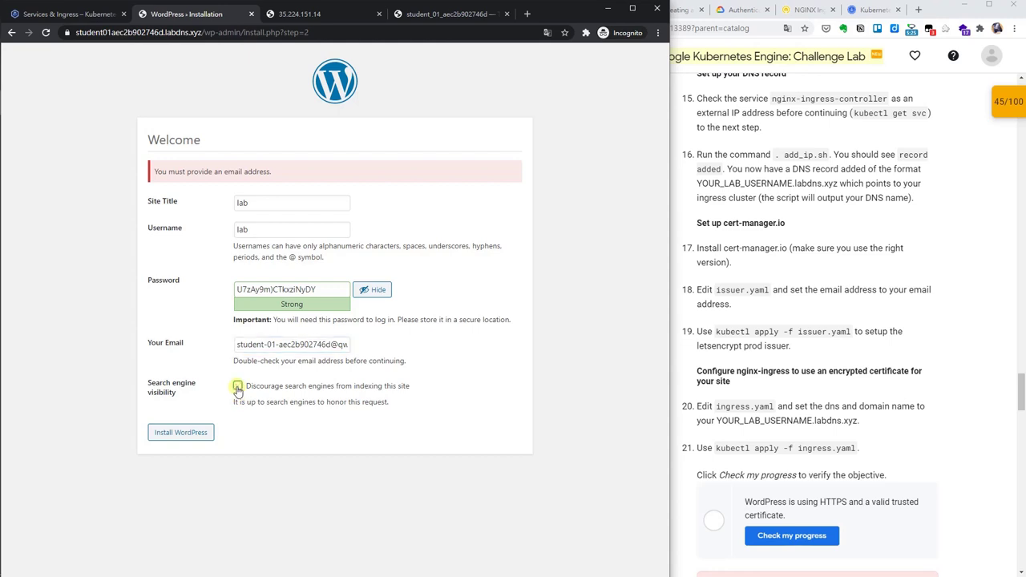
{"action": "left_click", "coordinate": [206, 432]}
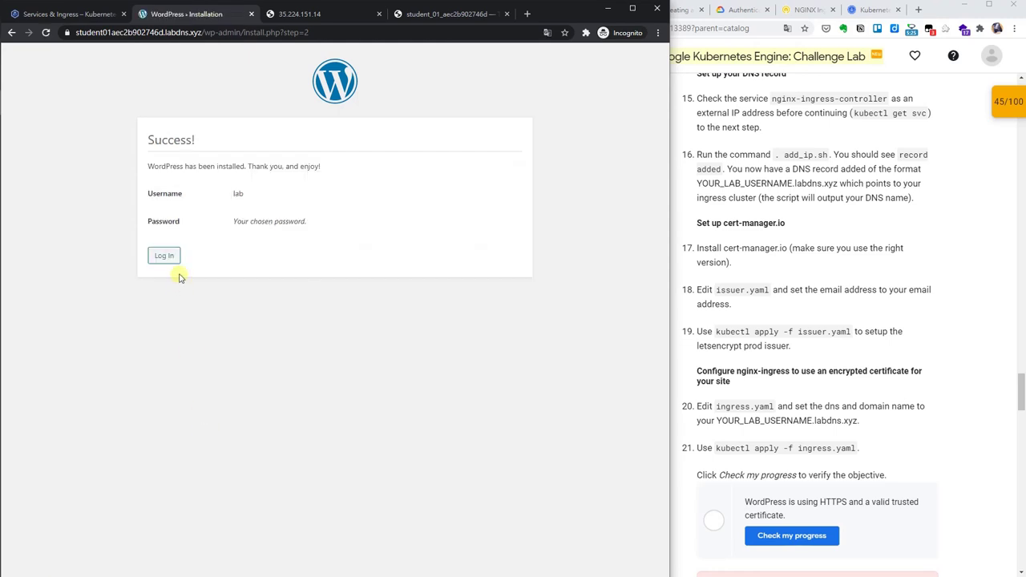
Visit the new lab site's home page and check the lab progress for WordPress using HTTPS and a valid certificate.
{"action": "left_click", "coordinate": [172, 258]}
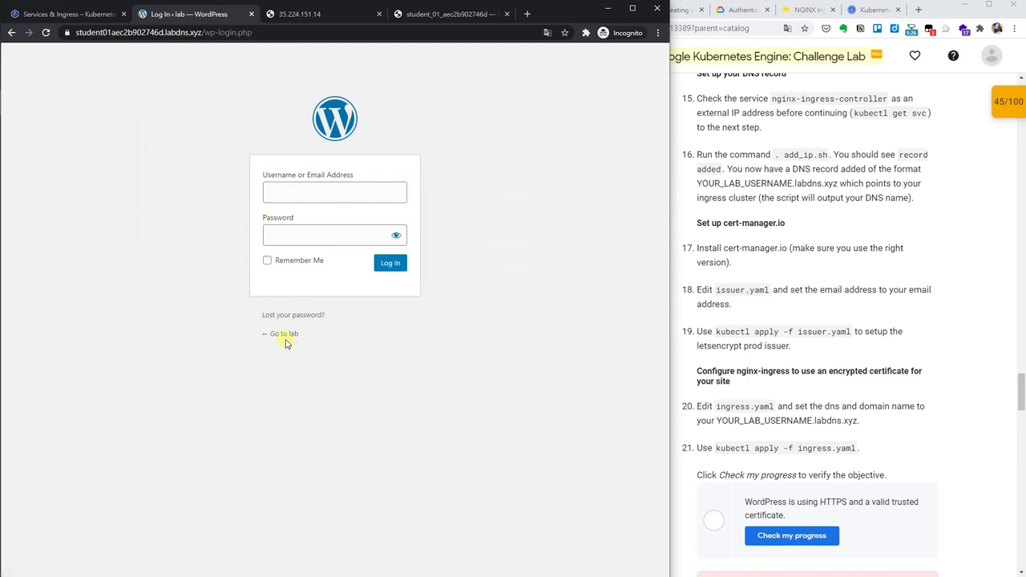
{"action": "left_click", "coordinate": [280, 336]}
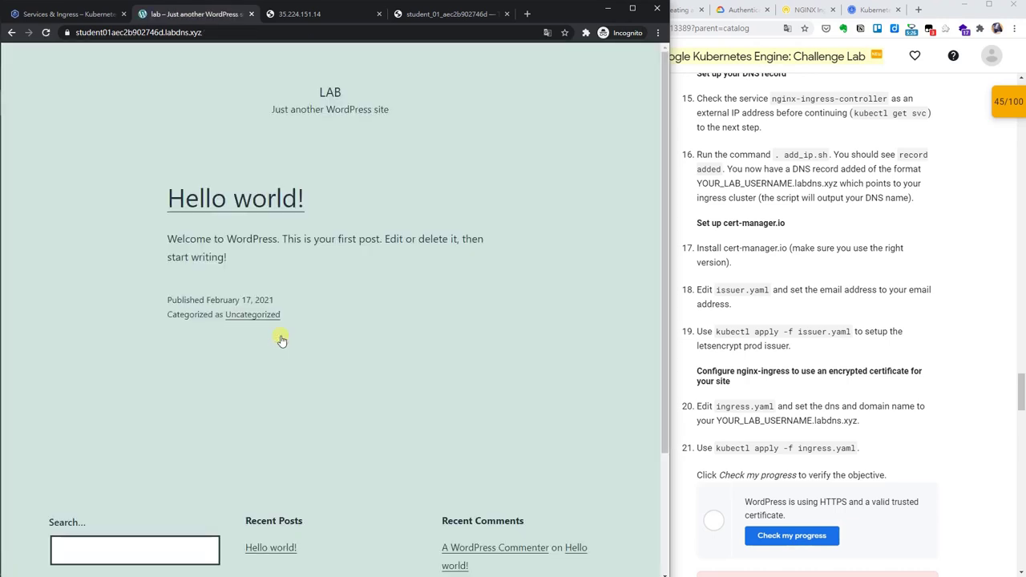
{"action": "left_click", "coordinate": [825, 536]}
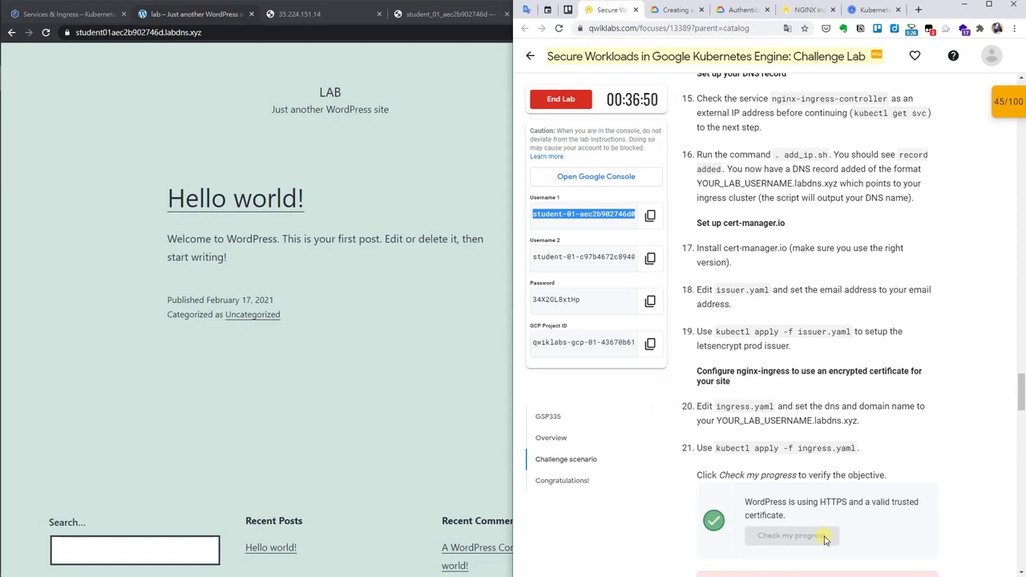
Close the WordPress site and ingress IP address tabs and open network-policy.yaml in the Cloud Shell editor for Task 4.
{"action": "scroll", "coordinate": [821, 541], "scroll_direction": "down", "scroll_amount": 6}
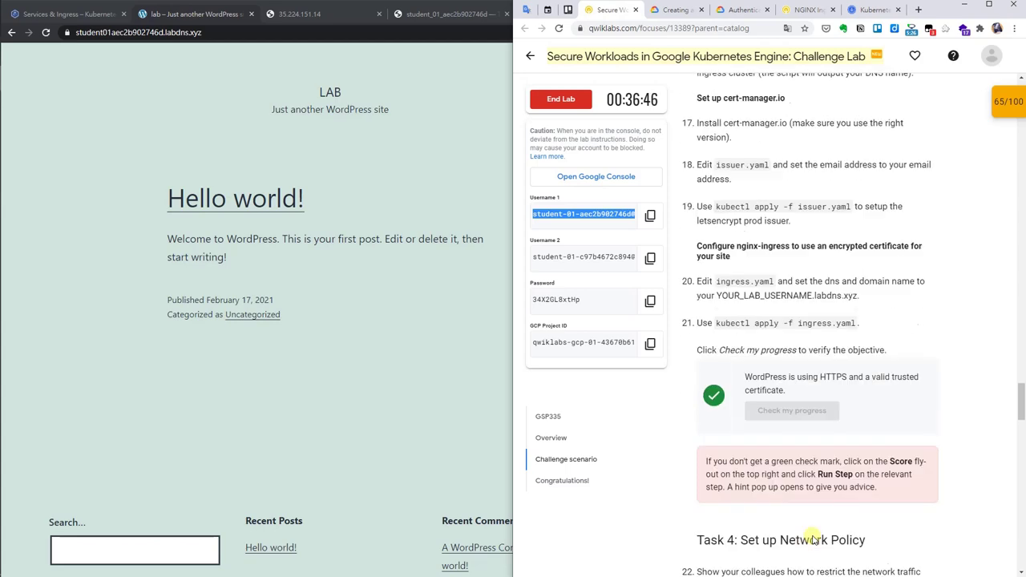
{"action": "scroll", "coordinate": [810, 535], "scroll_direction": "down", "scroll_amount": 1}
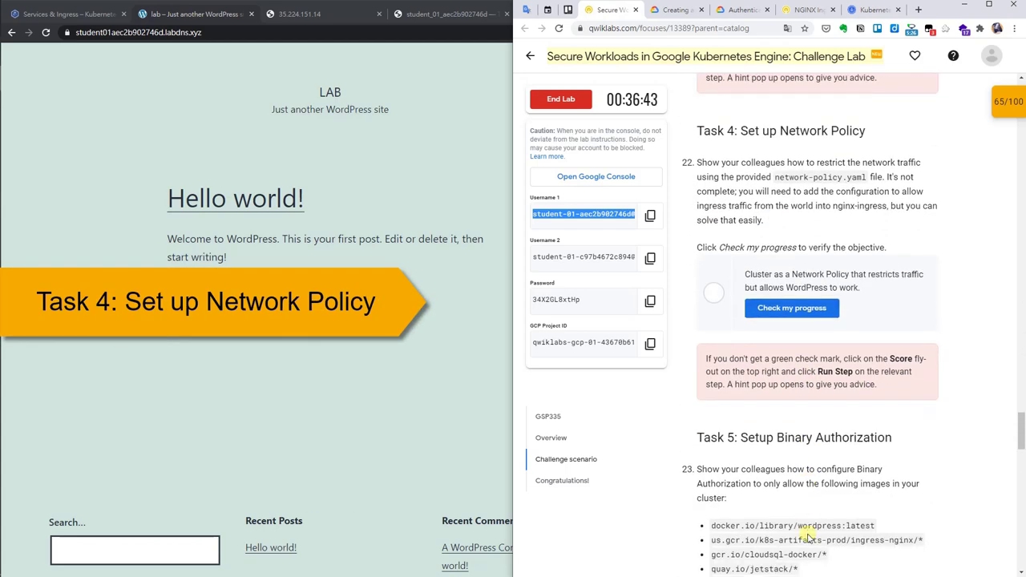
{"action": "left_click", "coordinate": [330, 151]}
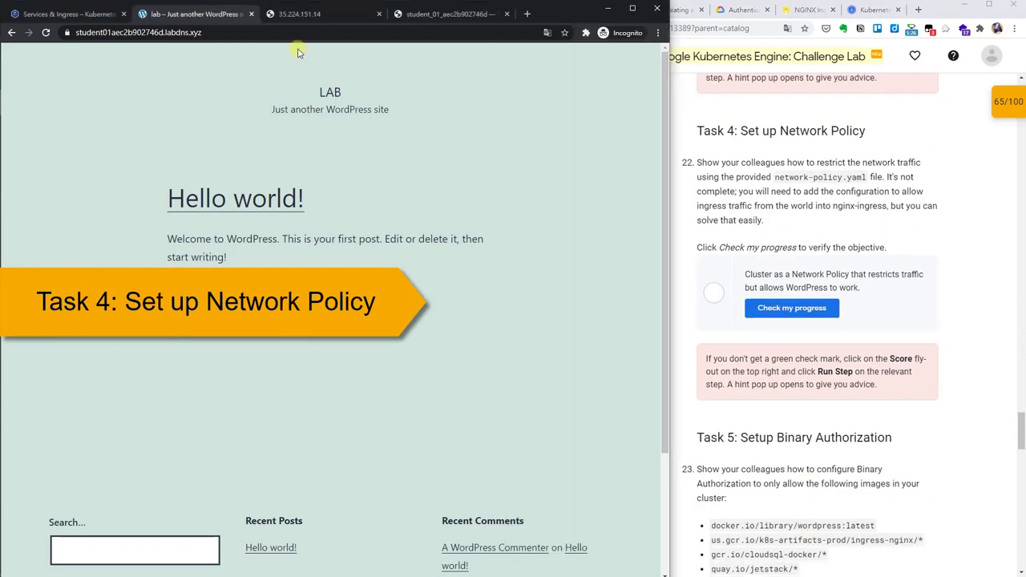
{"action": "left_click", "coordinate": [250, 13]}
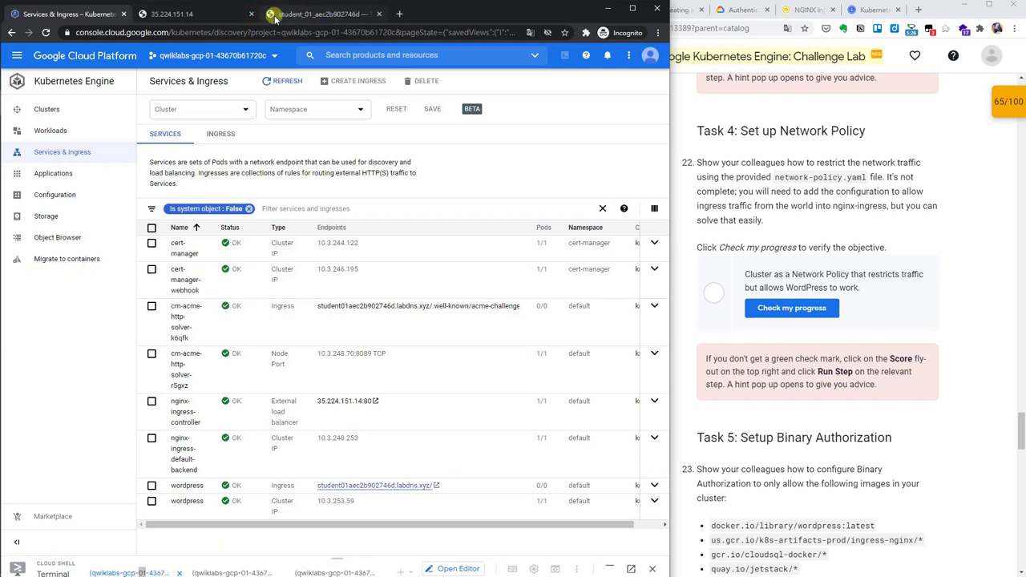
{"action": "left_click", "coordinate": [210, 14]}
{"action": "left_click", "coordinate": [251, 13]}
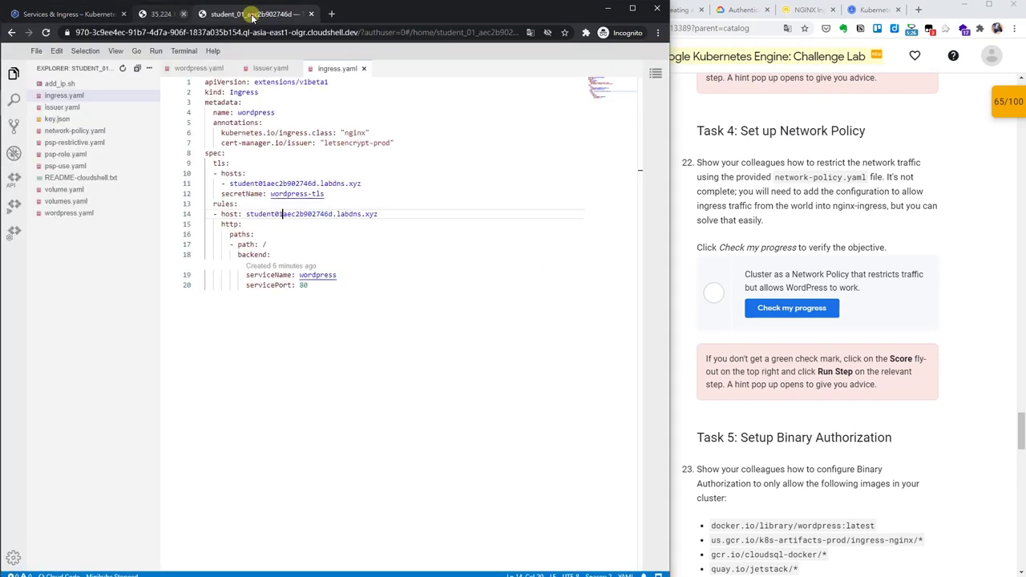
{"action": "left_click", "coordinate": [81, 131]}
{"action": "left_click", "coordinate": [356, 356]}
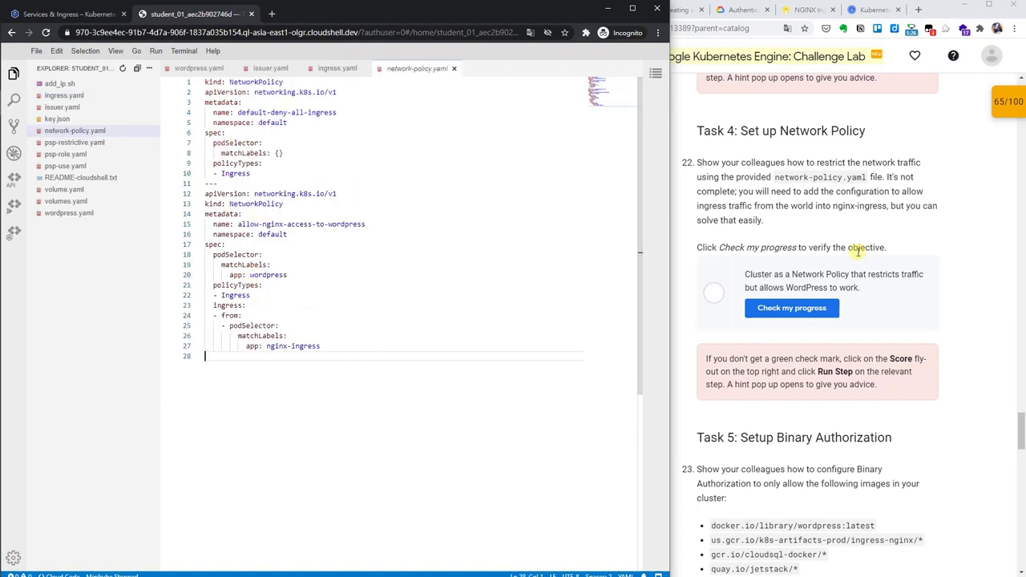
Look through the Kubernetes Network Policies documentation for the example policy that allows all ingress traffic.
{"action": "key", "text": "alt+Tab"}
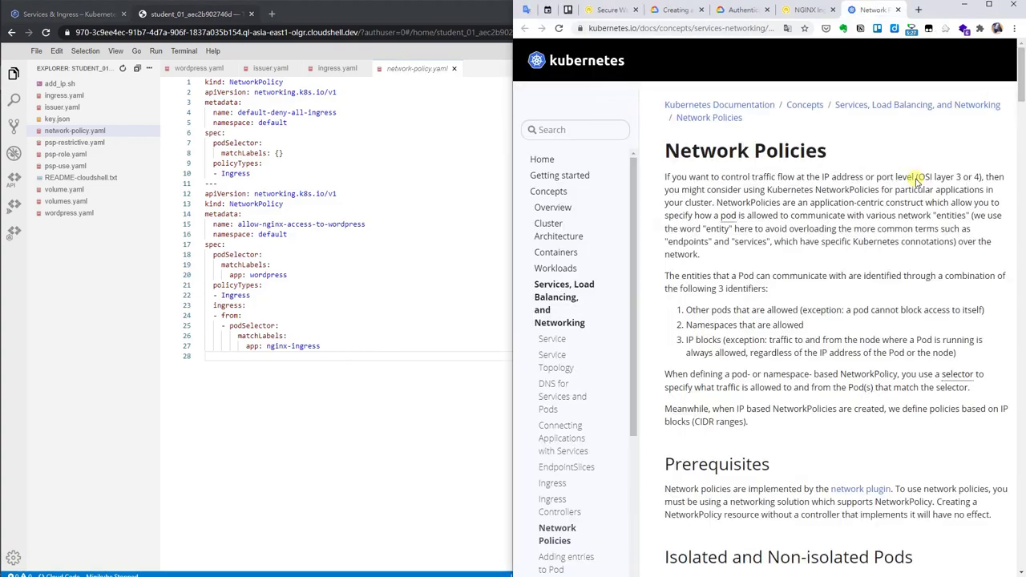
{"action": "scroll", "coordinate": [916, 179], "scroll_direction": "down", "scroll_amount": 9}
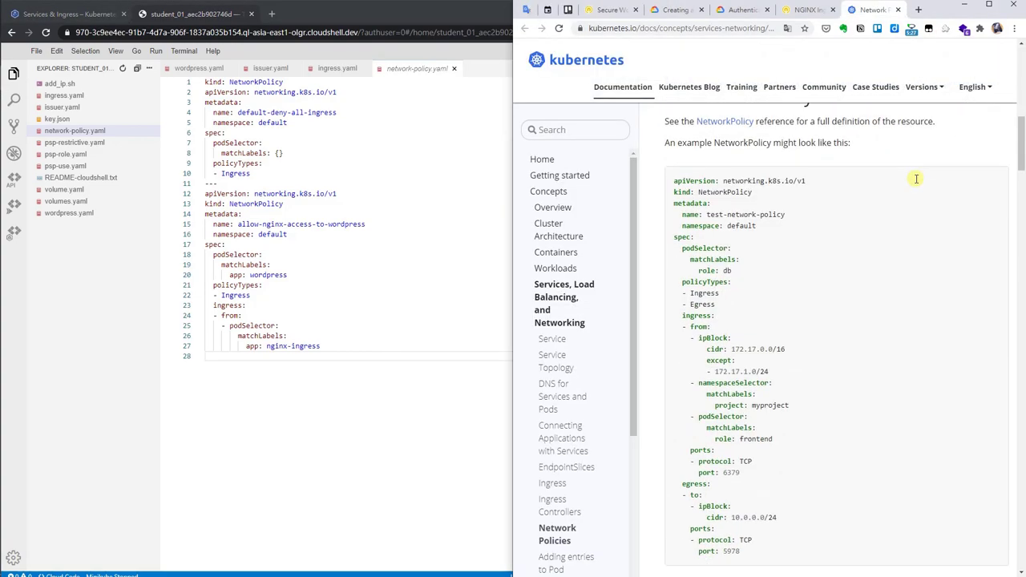
{"action": "scroll", "coordinate": [916, 179], "scroll_direction": "down", "scroll_amount": 10}
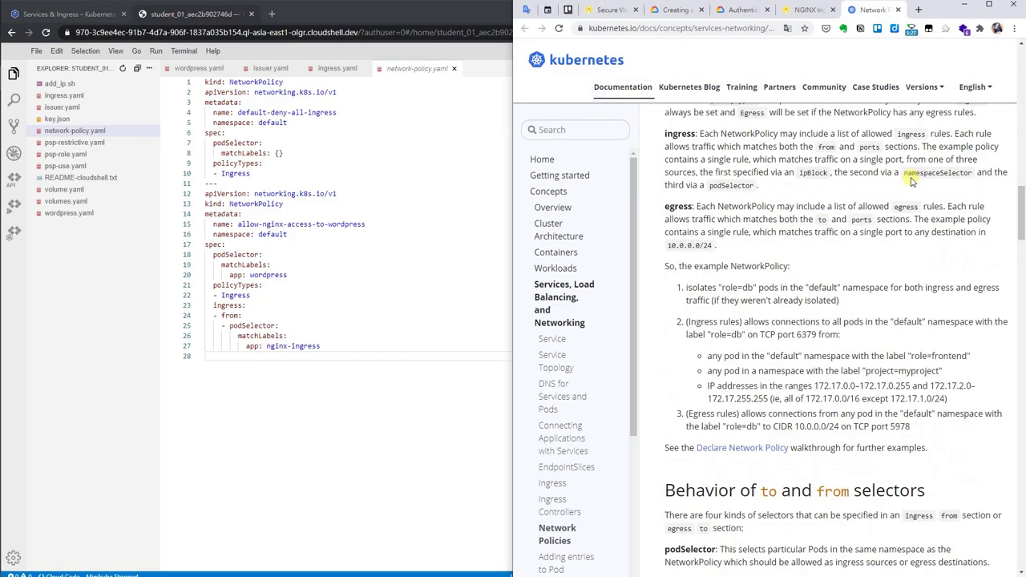
{"action": "scroll", "coordinate": [911, 180], "scroll_direction": "up", "scroll_amount": 5}
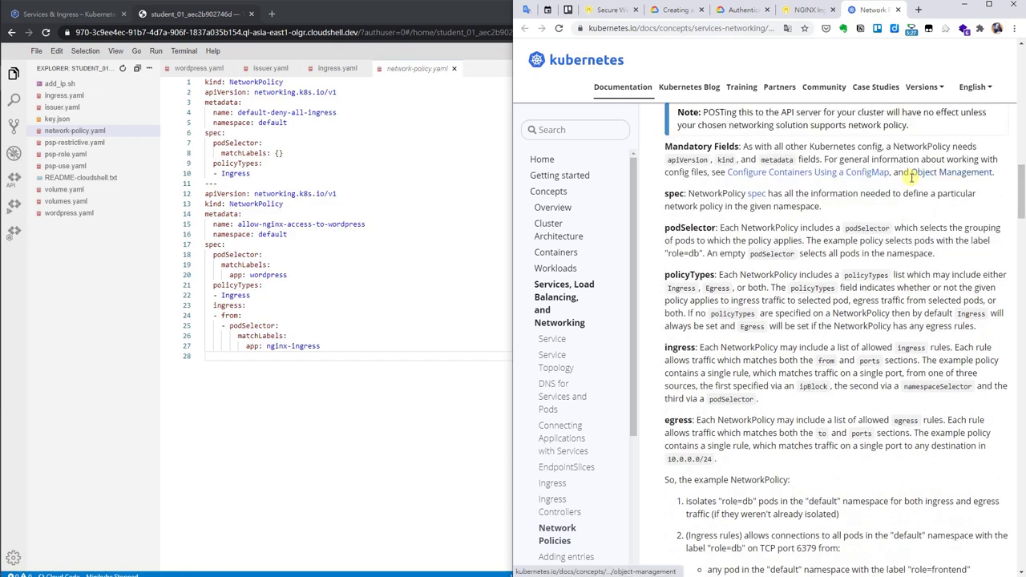
{"action": "scroll", "coordinate": [805, 220], "scroll_direction": "down", "scroll_amount": 10}
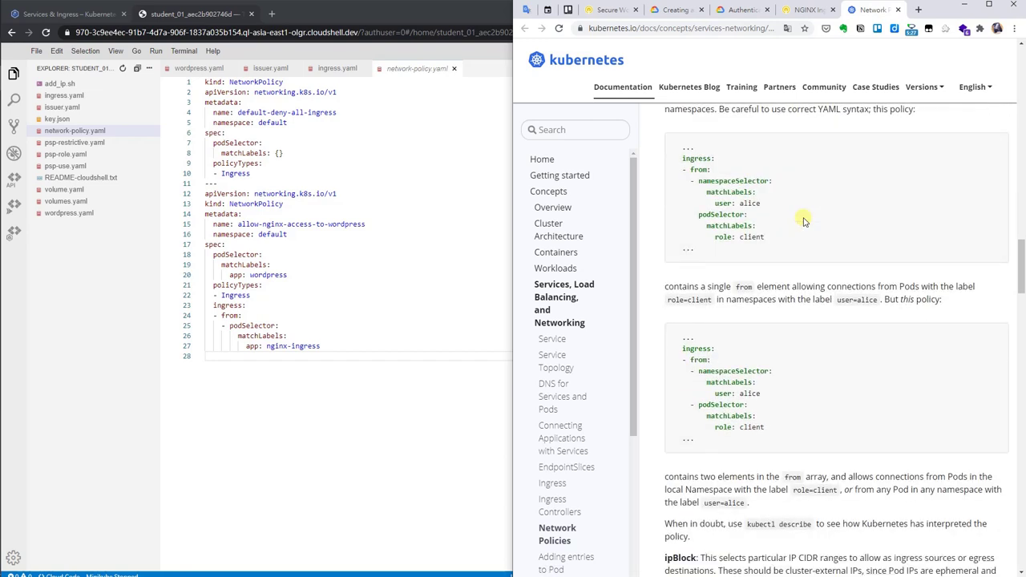
{"action": "scroll", "coordinate": [804, 219], "scroll_direction": "down", "scroll_amount": 10}
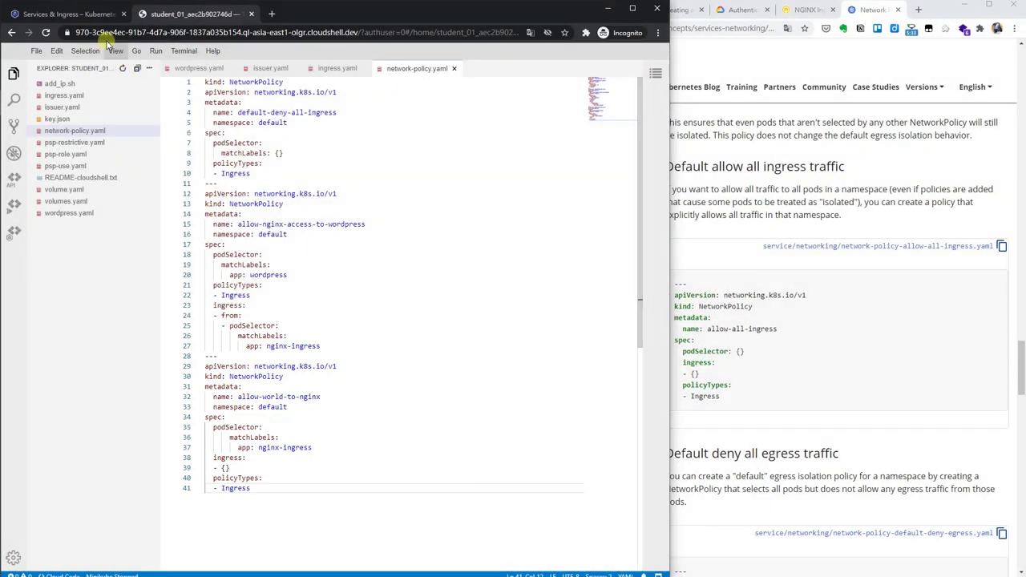
Return to the Cloud Shell terminal and rerun kubectl apply -f network-policy.yaml to apply the edited policies.
{"action": "left_click", "coordinate": [93, 14]}
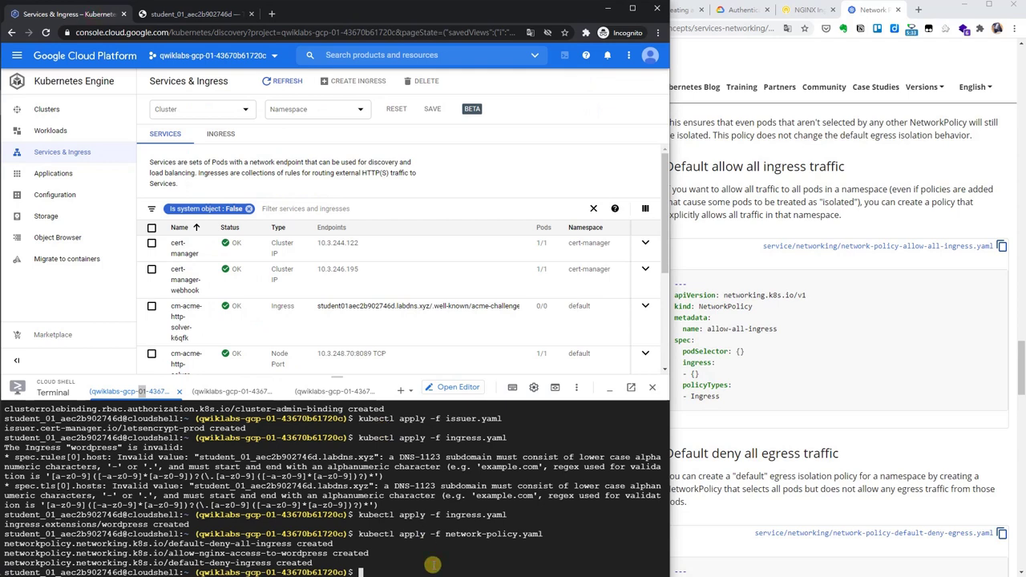
{"action": "key", "text": "Up"}
{"action": "key", "text": "Return"}
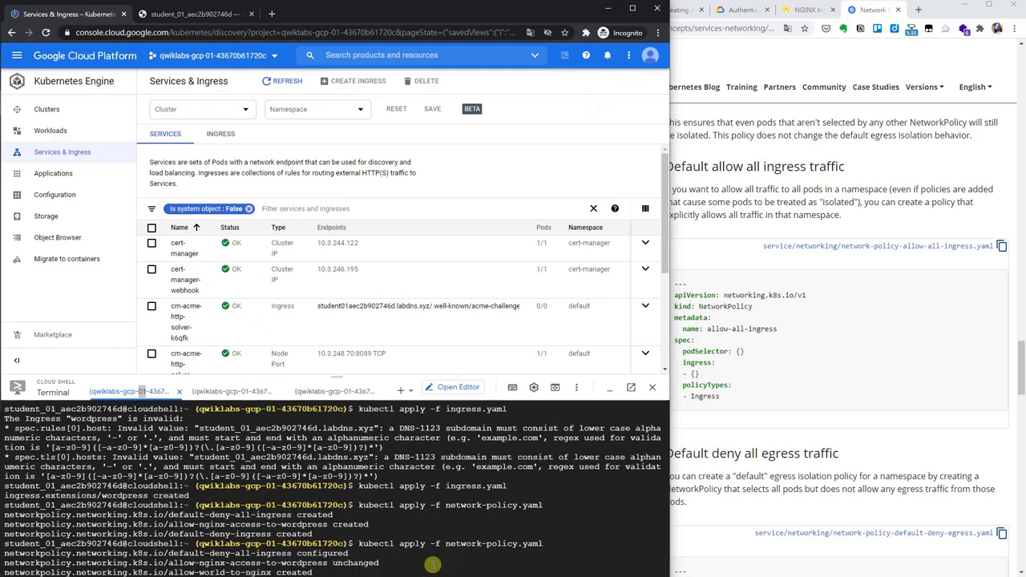
Return to the lab instructions and check the progress of the Task 4 network policy objective, retrying if needed.
{"action": "left_click", "coordinate": [868, 312]}
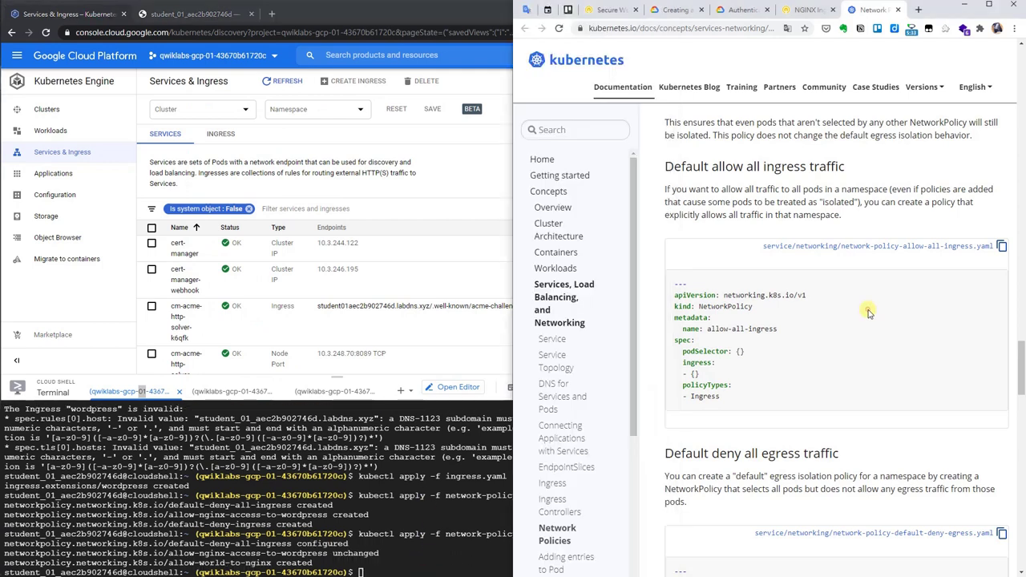
{"action": "left_click", "coordinate": [611, 12]}
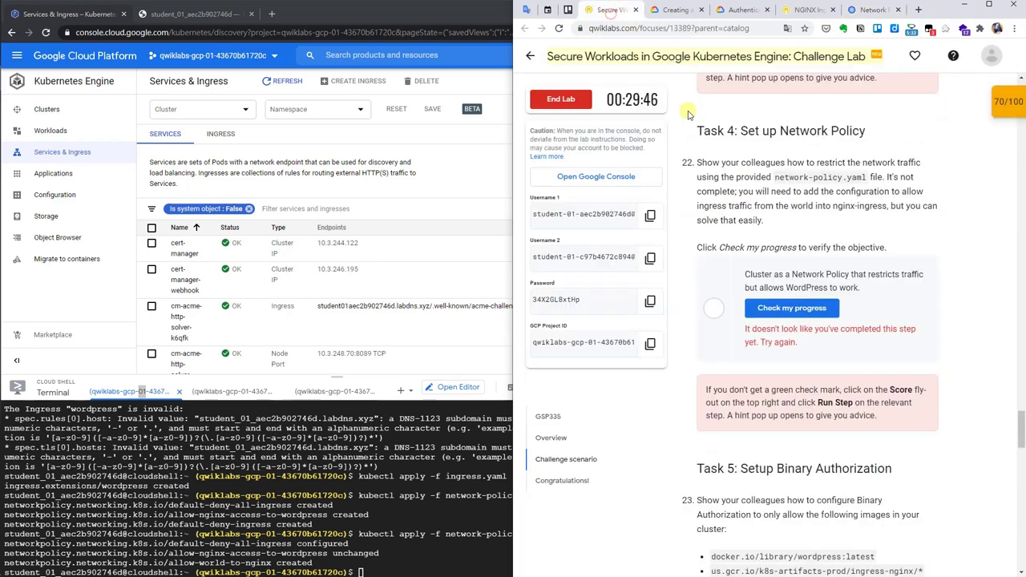
{"action": "left_click", "coordinate": [773, 308]}
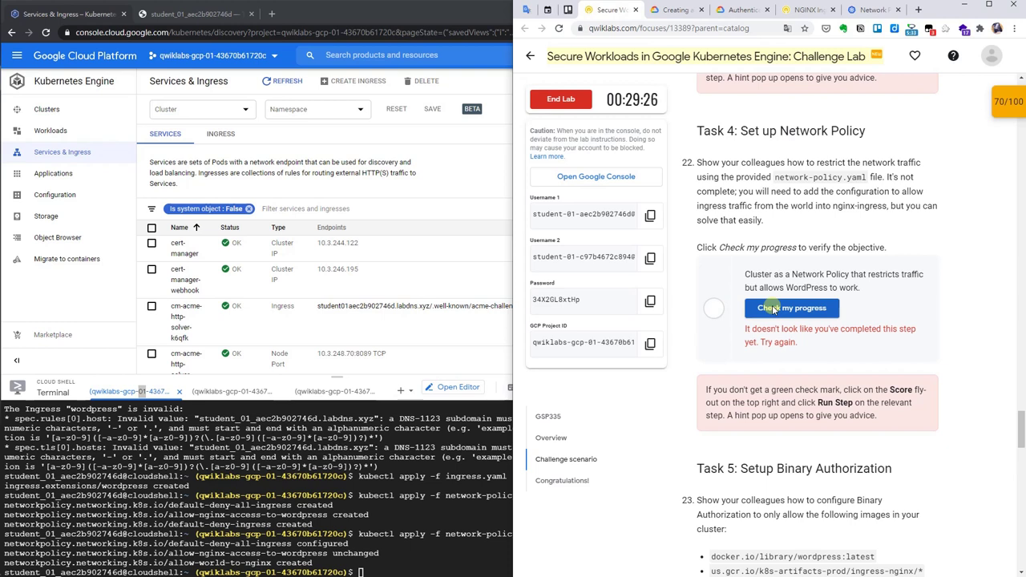
{"action": "left_click", "coordinate": [774, 309]}
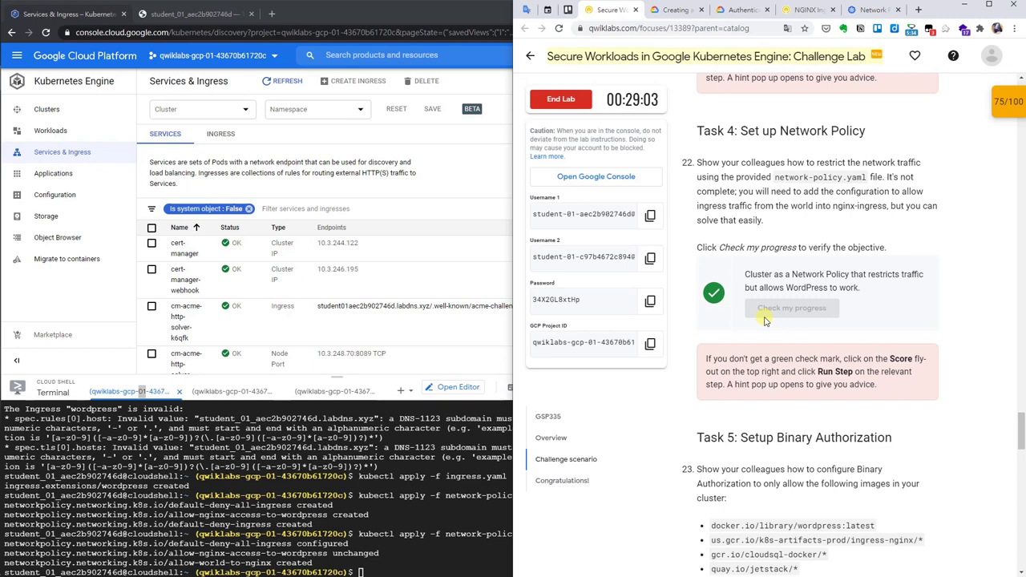
Open Binary Authorization in the Google Cloud console's Security section for Task 5 and enable the Binary Authorization API.
{"action": "scroll", "coordinate": [763, 320], "scroll_direction": "down", "scroll_amount": 3}
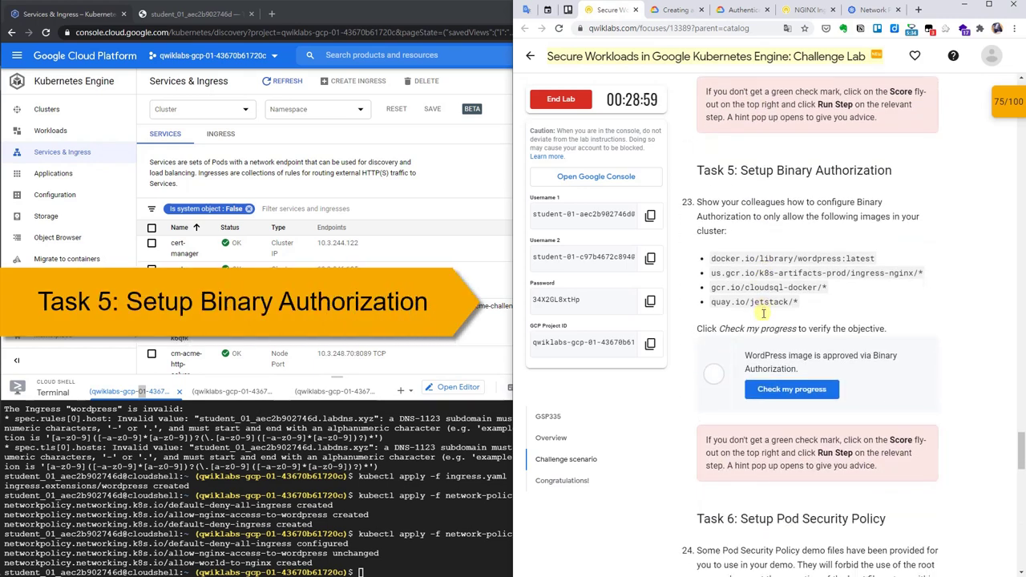
{"action": "scroll", "coordinate": [731, 311], "scroll_direction": "down", "scroll_amount": 1}
{"action": "left_click", "coordinate": [18, 61]}
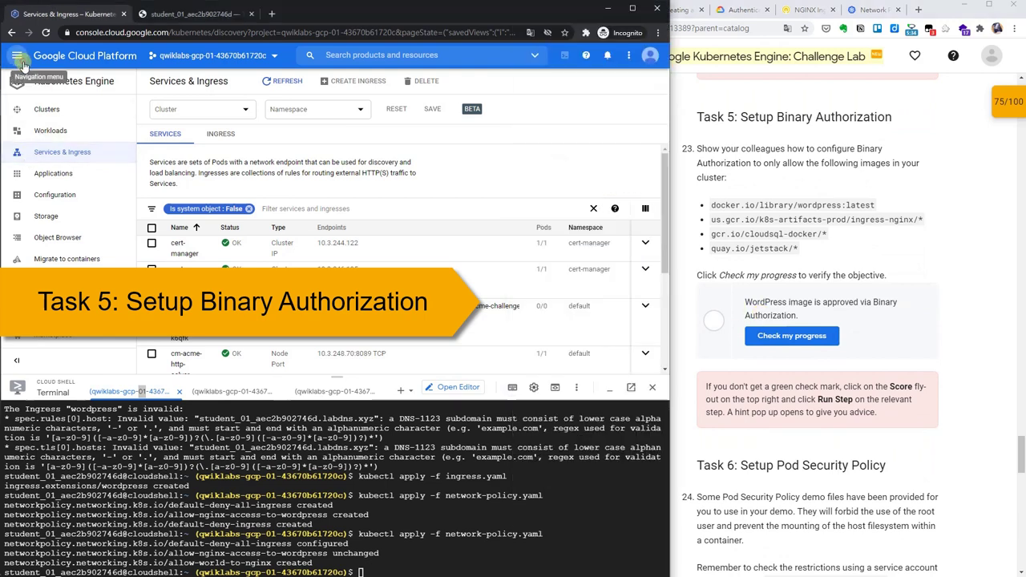
{"action": "left_click", "coordinate": [22, 64]}
{"action": "mouse_move", "coordinate": [84, 238]}
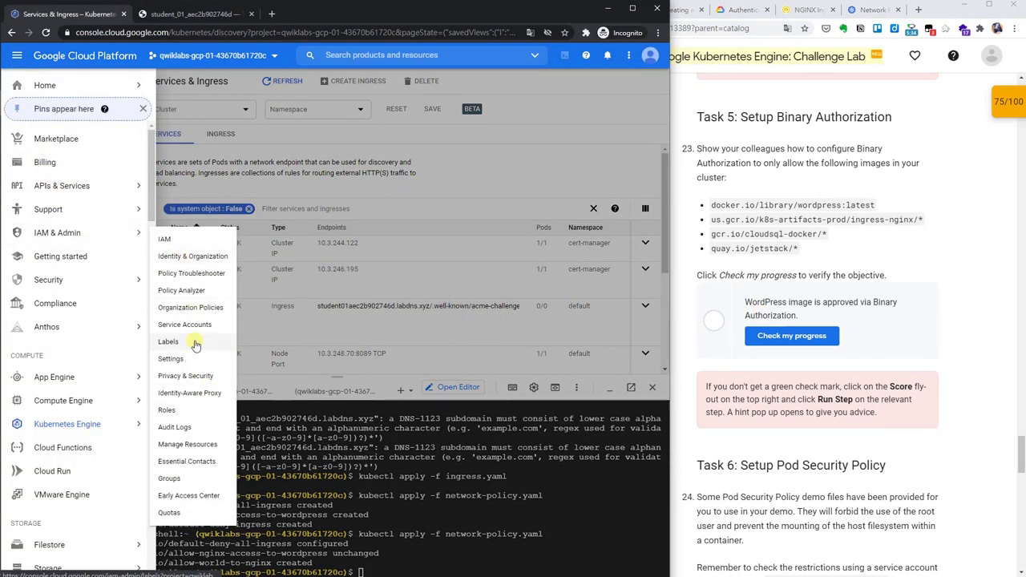
{"action": "mouse_move", "coordinate": [120, 280]}
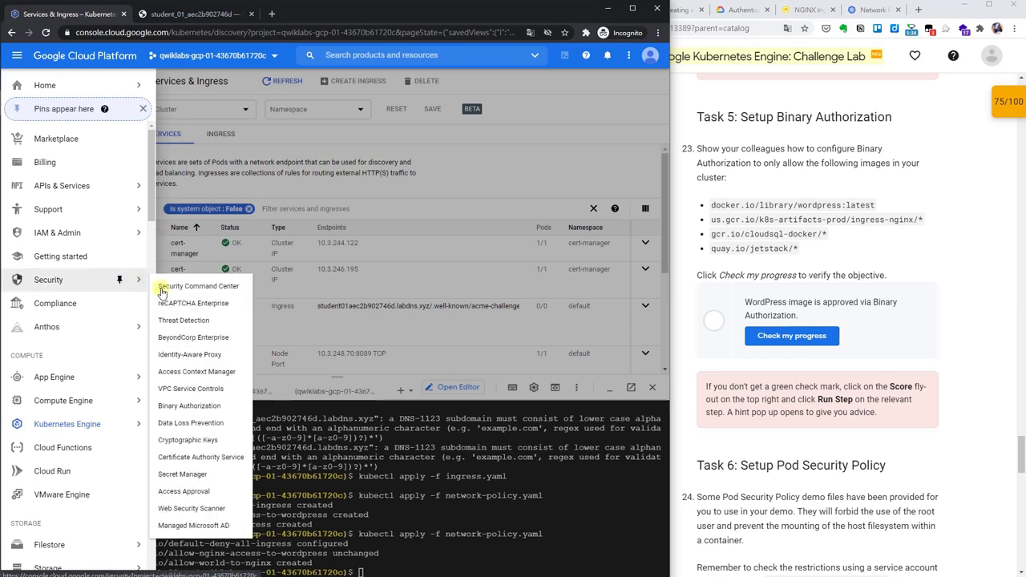
{"action": "left_click", "coordinate": [194, 407]}
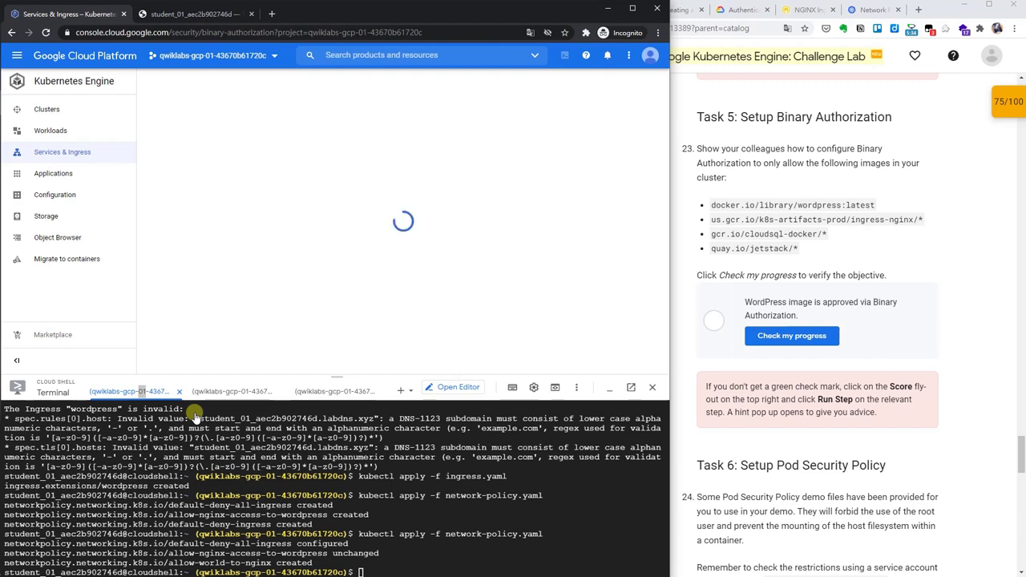
{"action": "left_click", "coordinate": [612, 392]}
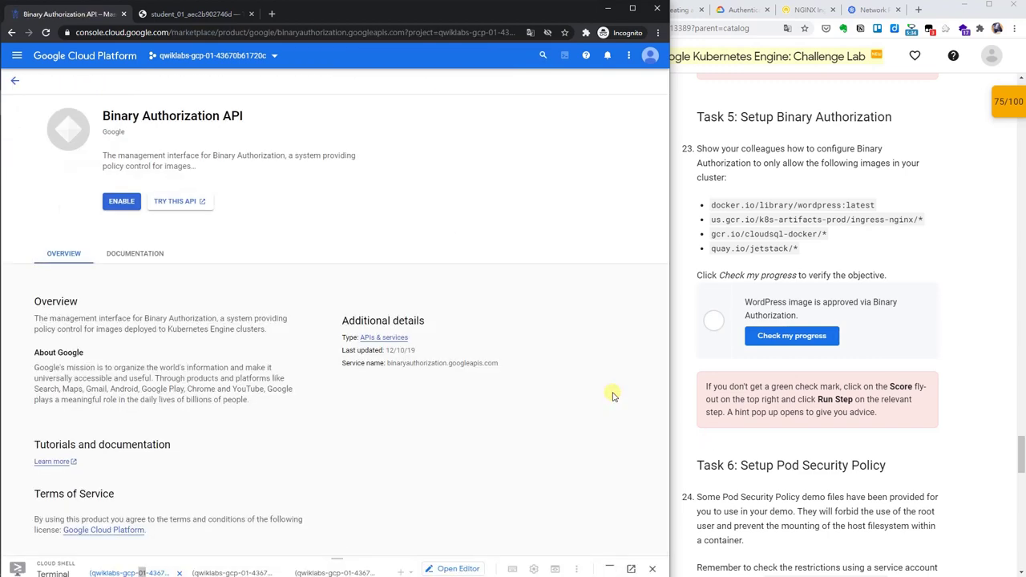
{"action": "left_click", "coordinate": [128, 203]}
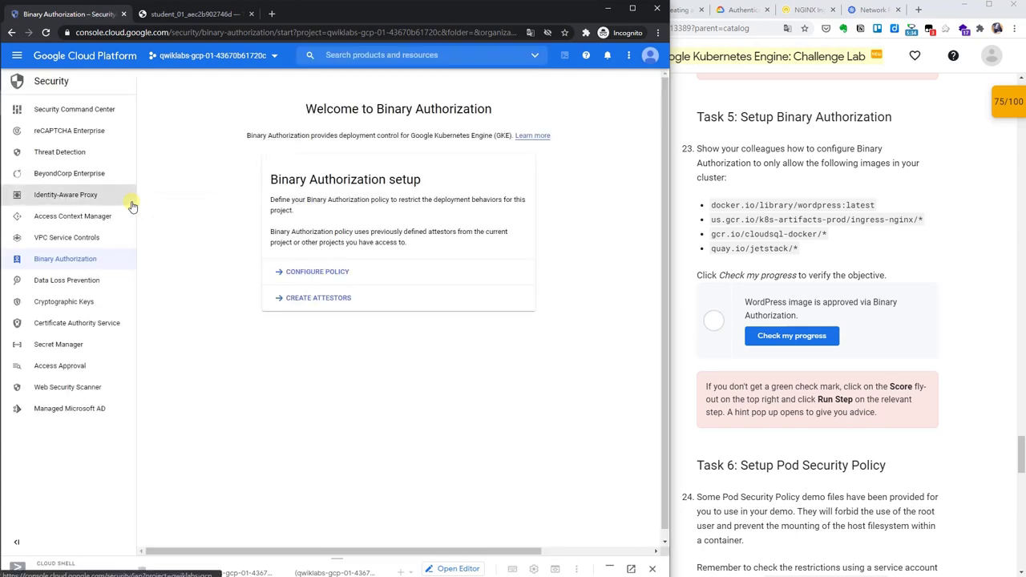
Configure the Binary Authorization policy to disallow all images by default and use Cluster as its specific rule type.
{"action": "left_click", "coordinate": [306, 273]}
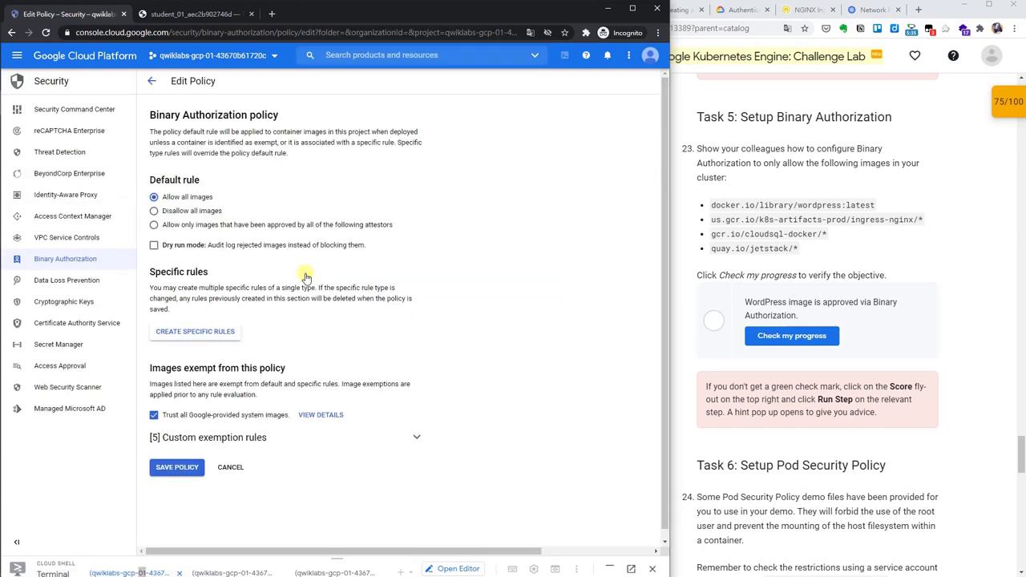
{"action": "left_click", "coordinate": [210, 212]}
{"action": "left_click", "coordinate": [228, 333]}
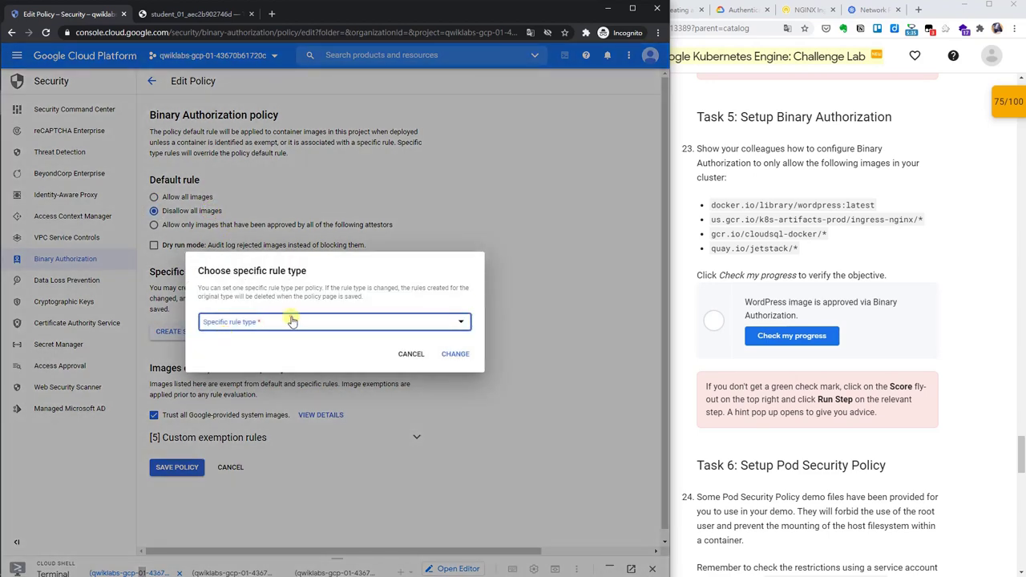
{"action": "left_click", "coordinate": [292, 321]}
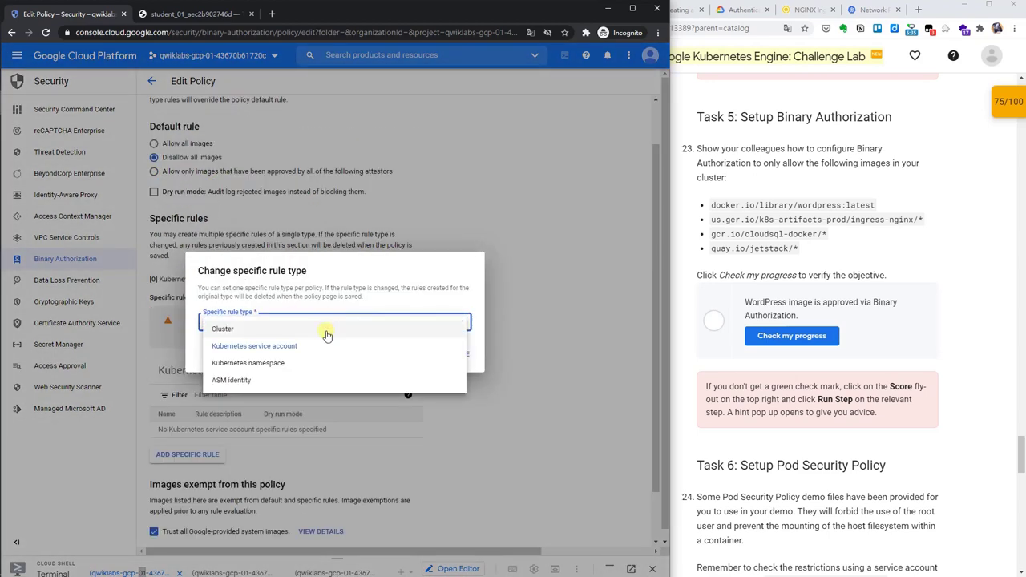
{"action": "left_click", "coordinate": [325, 330]}
{"action": "left_click", "coordinate": [456, 358]}
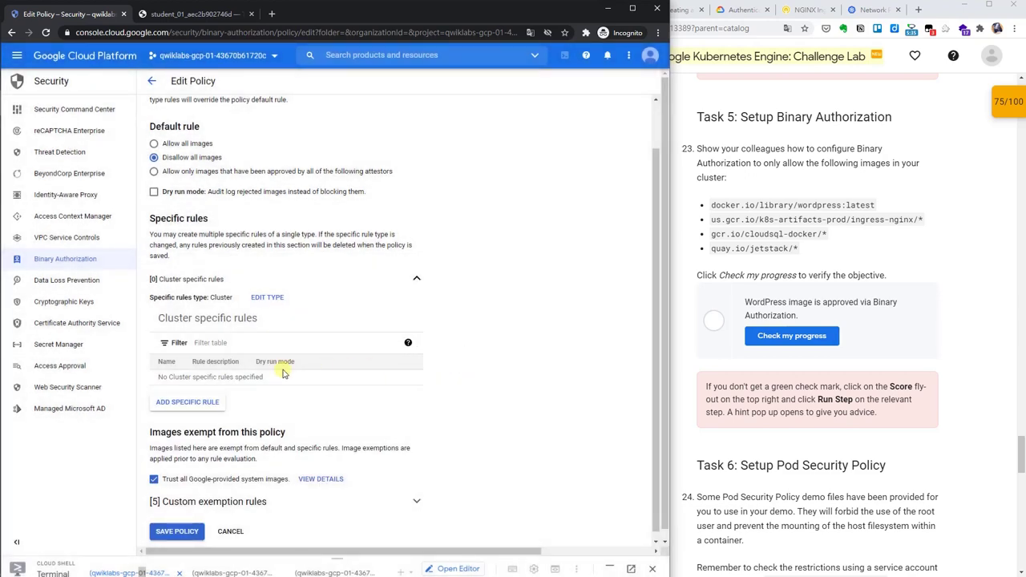
Add a cluster specific rule for us-central1-c.kraken-cluster that allows all images.
{"action": "left_click", "coordinate": [210, 405]}
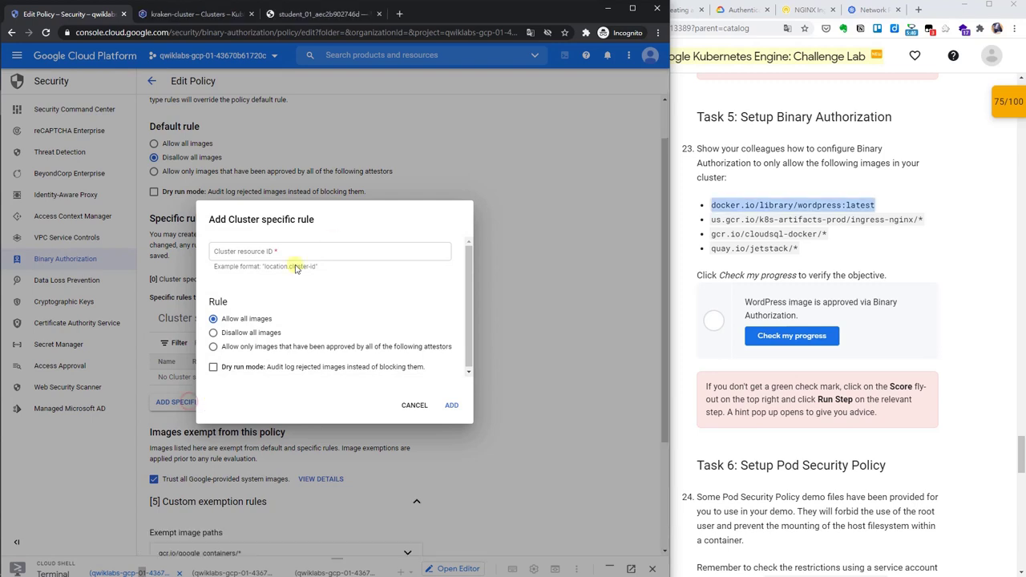
{"action": "left_click", "coordinate": [293, 256]}
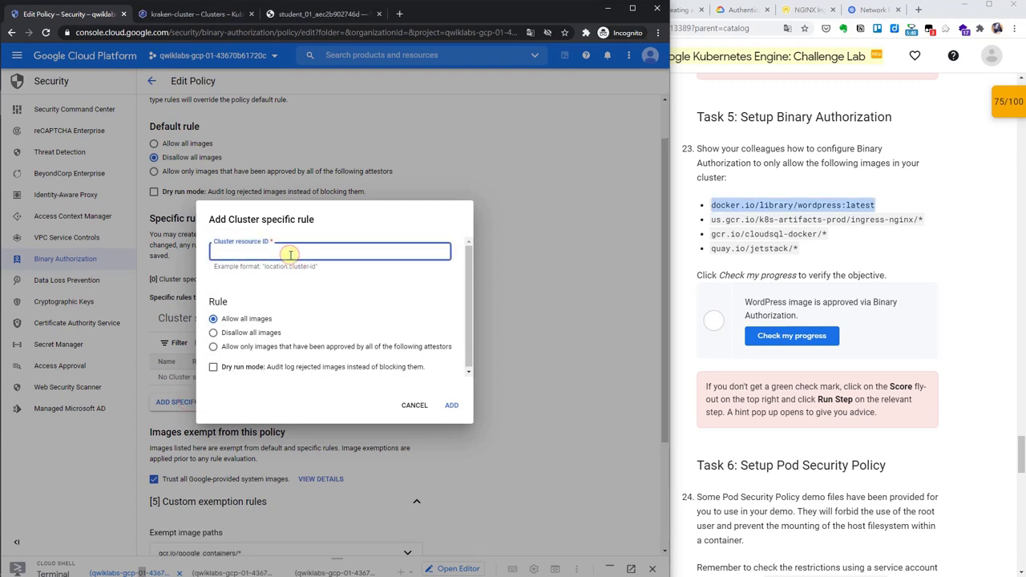
{"action": "type", "text": "us"}
{"action": "left_click", "coordinate": [294, 269]}
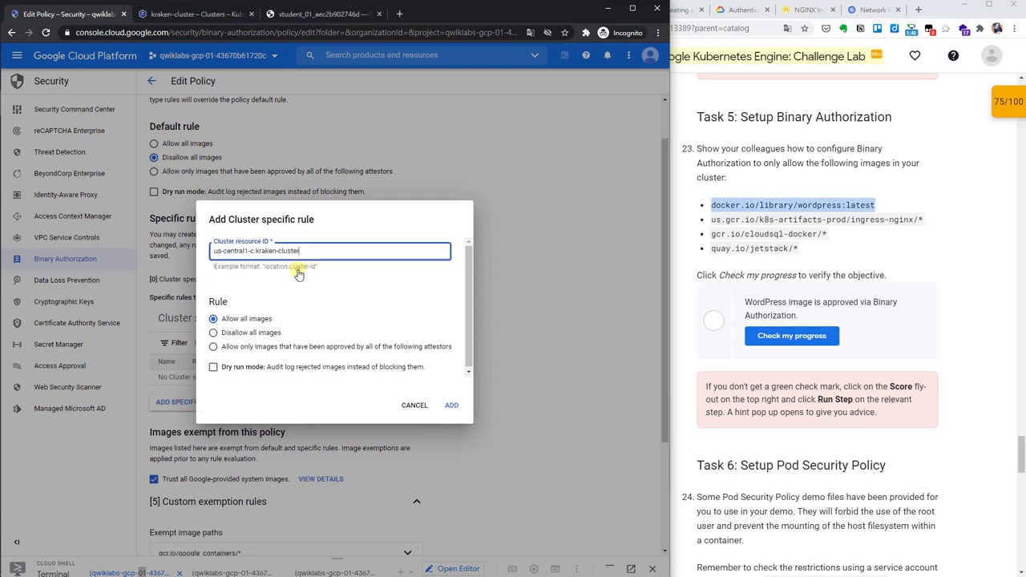
{"action": "left_click", "coordinate": [452, 407]}
Add docker.io/library/wordpress:latest as an exempt image path in the policy's custom exemption rules.
{"action": "scroll", "coordinate": [443, 405], "scroll_direction": "down", "scroll_amount": 5}
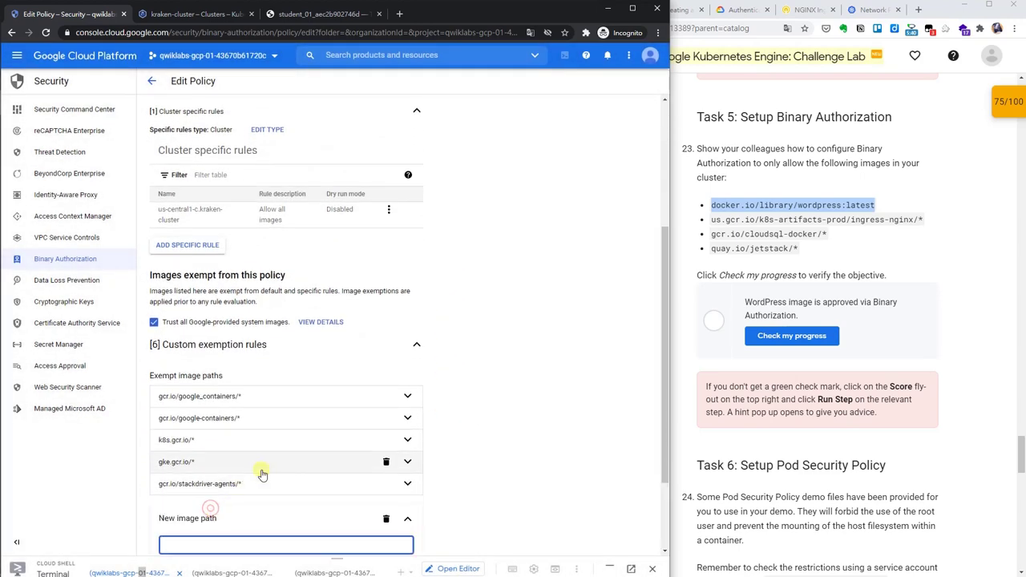
{"action": "scroll", "coordinate": [258, 469], "scroll_direction": "down", "scroll_amount": 2}
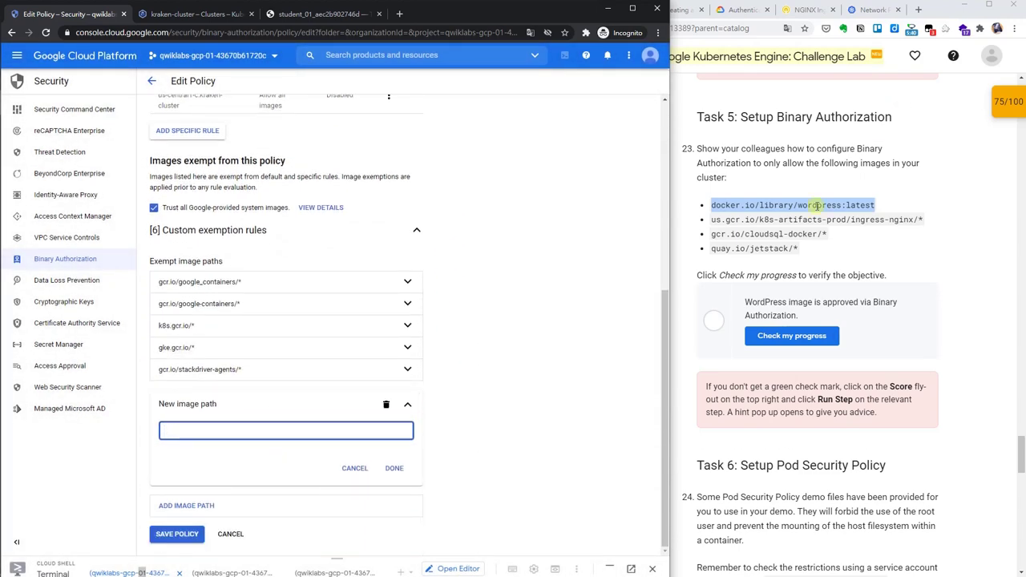
{"action": "type", "text": "docker.io/library/wordpress:latest"}
{"action": "left_click", "coordinate": [393, 468]}
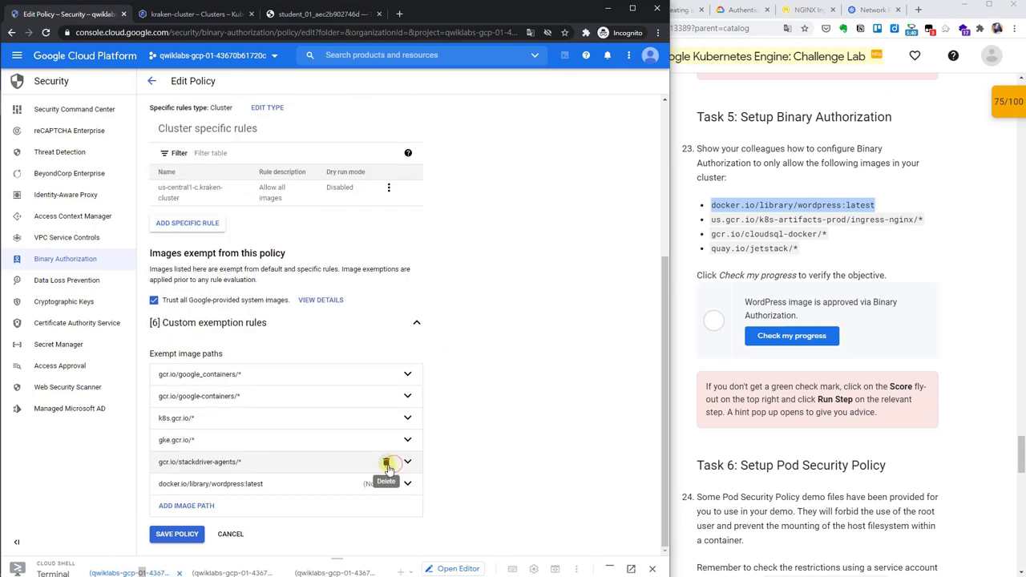
Add us.gcr.io/k8s-artifacts-prod/ingress-nginx/* from the lab's list as an exempt image path in the custom exemption rules.
{"action": "left_click", "coordinate": [186, 505]}
{"action": "left_click_drag", "start_coordinate": [711, 219], "coordinate": [785, 218]}
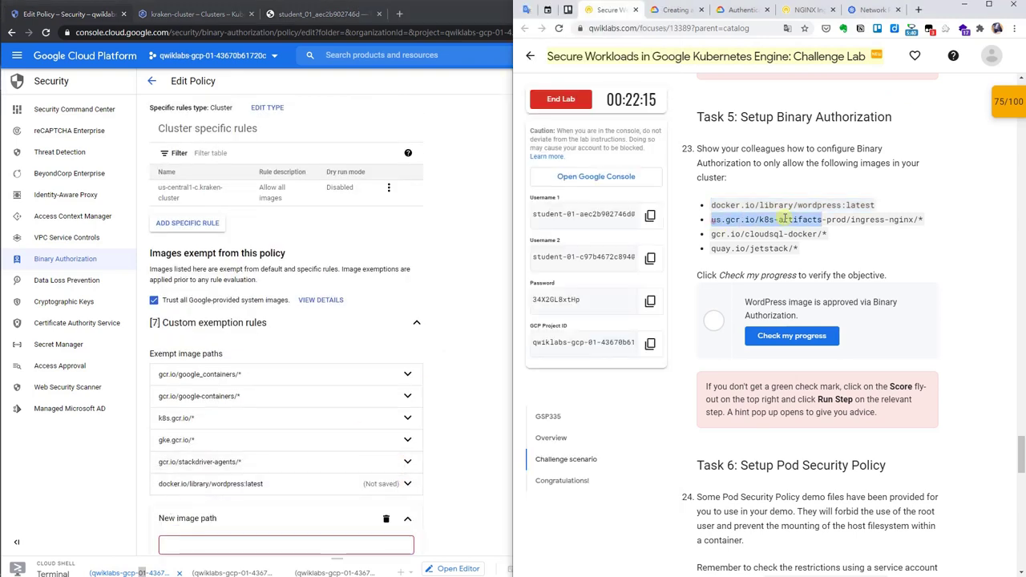
{"action": "left_click_drag", "start_coordinate": [711, 221], "coordinate": [921, 218]}
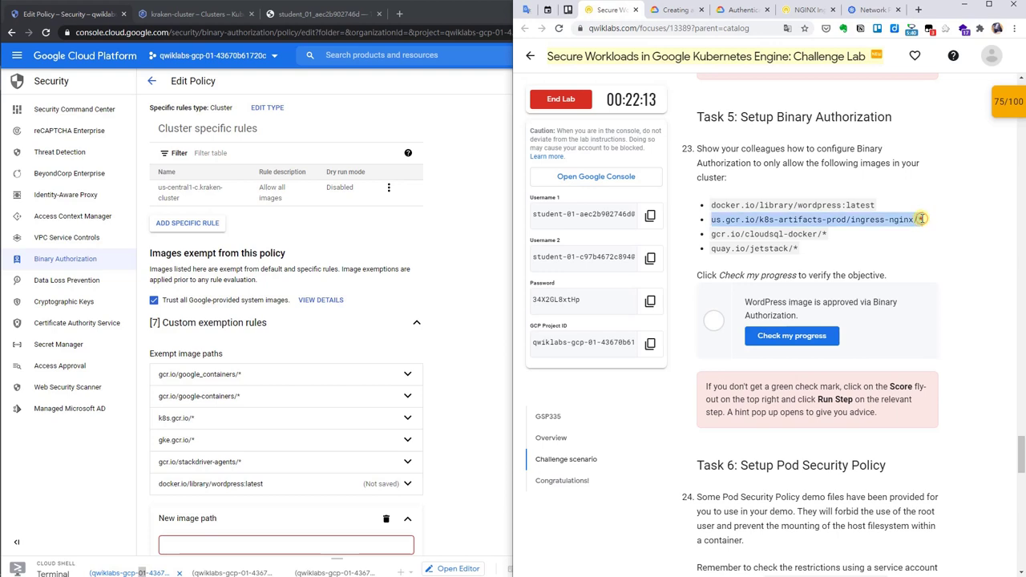
{"action": "key", "text": "ctrl+c"}
{"action": "left_click", "coordinate": [250, 545]}
{"action": "key", "text": "ctrl+v"}
{"action": "scroll", "coordinate": [251, 545], "scroll_direction": "down", "scroll_amount": 3}
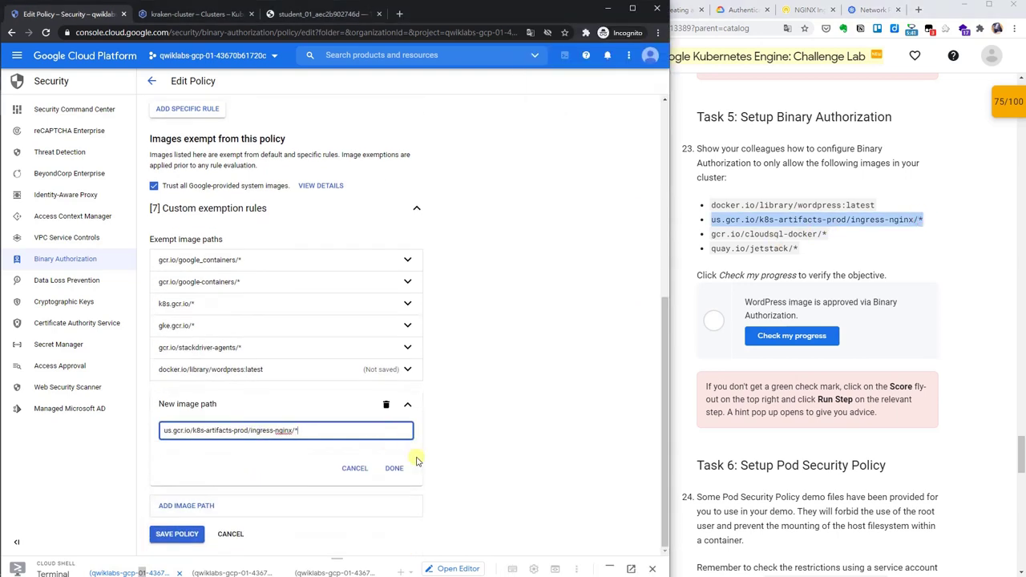
{"action": "left_click", "coordinate": [396, 467]}
Add gcr.io/cloudsql-docker/* from the lab's list as another exempt image path in the policy.
{"action": "left_click", "coordinate": [192, 503]}
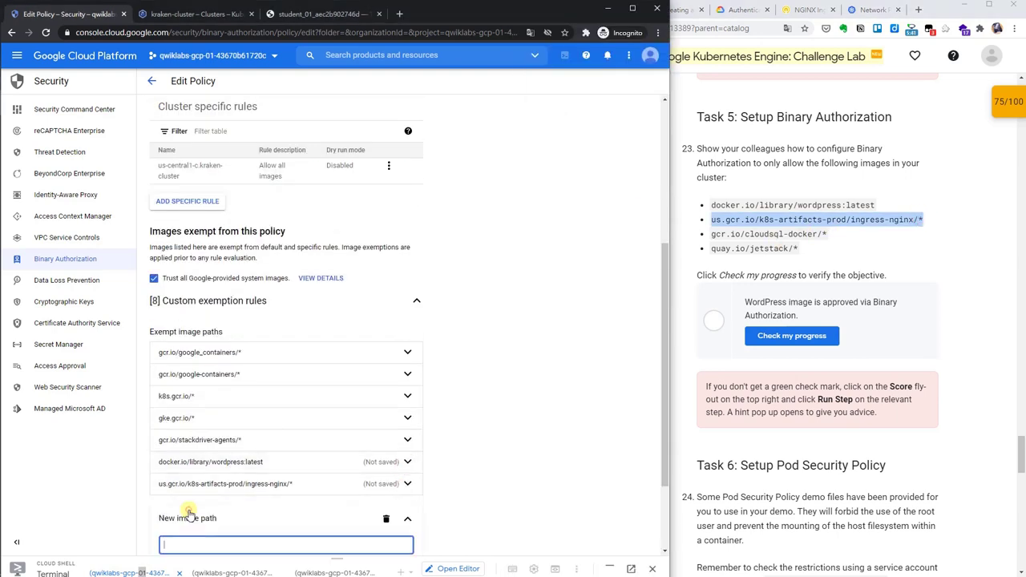
{"action": "left_click", "coordinate": [969, 218]}
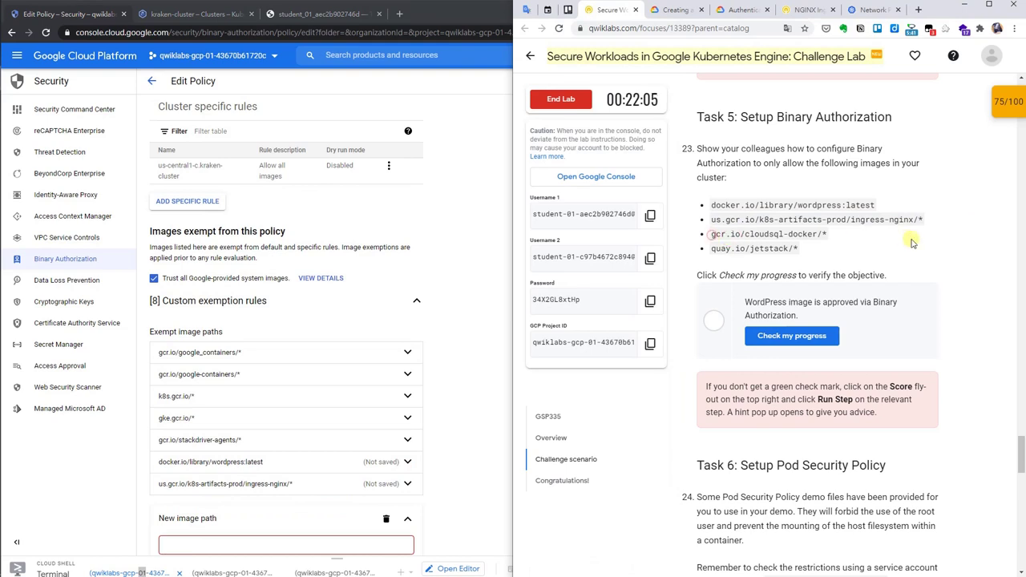
{"action": "left_click_drag", "start_coordinate": [710, 234], "coordinate": [828, 238]}
{"action": "key", "text": "ctrl+c"}
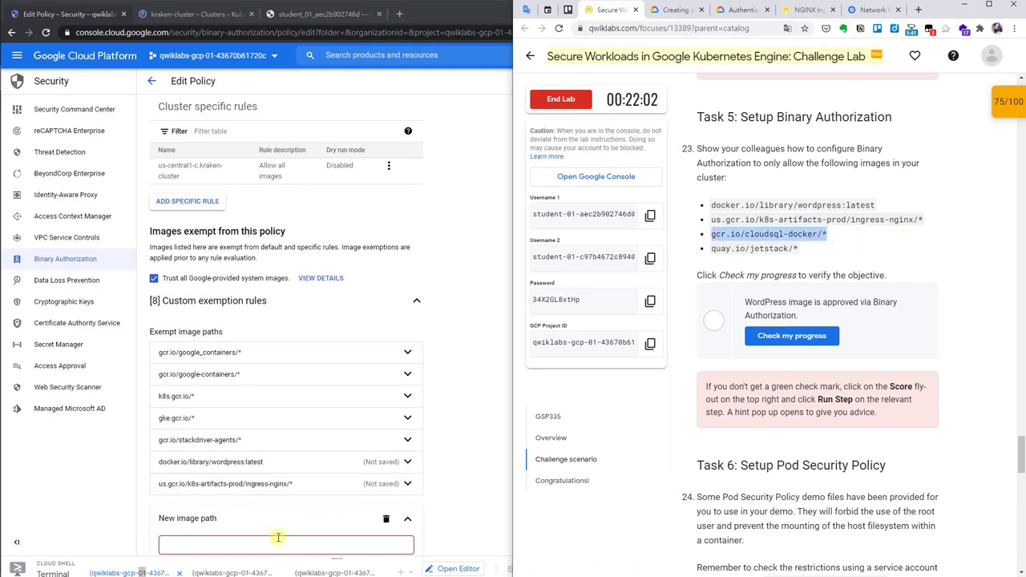
{"action": "left_click", "coordinate": [278, 545]}
{"action": "key", "text": "ctrl+v"}
{"action": "scroll", "coordinate": [277, 545], "scroll_direction": "down", "scroll_amount": 3}
{"action": "left_click", "coordinate": [394, 405]}
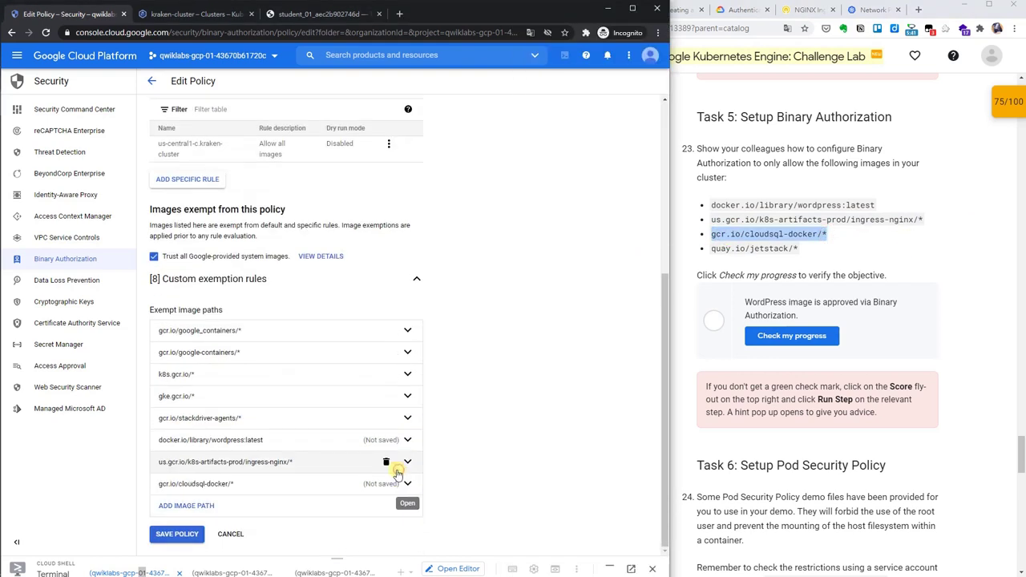
Add quay.io/jetstack/* from the lab's list as the last exempt image path in the policy.
{"action": "left_click", "coordinate": [200, 505]}
{"action": "triple_click", "coordinate": [712, 248]}
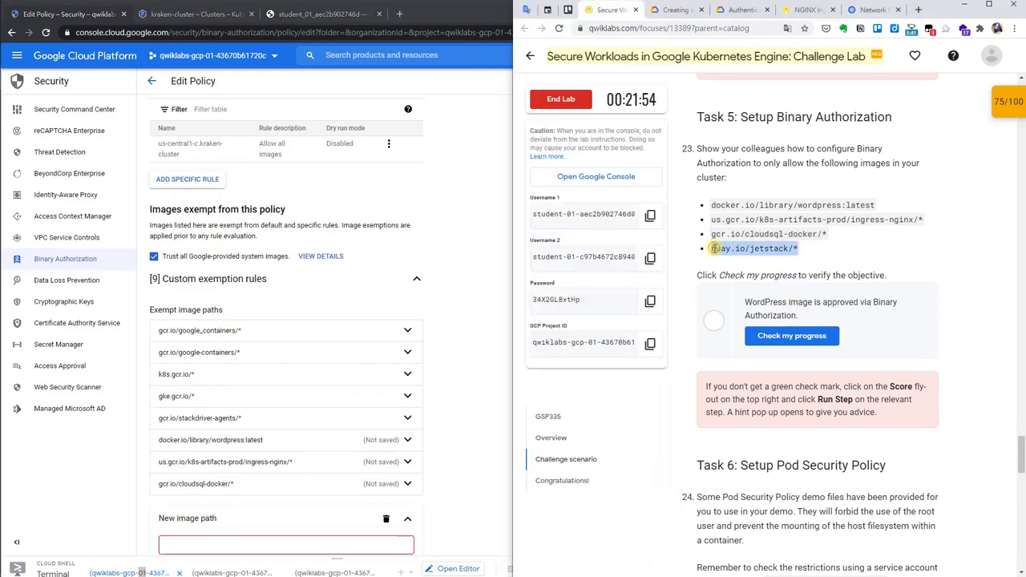
{"action": "key", "text": "ctrl+c"}
{"action": "left_click", "coordinate": [244, 537]}
{"action": "key", "text": "ctrl+v"}
{"action": "scroll", "coordinate": [247, 537], "scroll_direction": "down", "scroll_amount": 3}
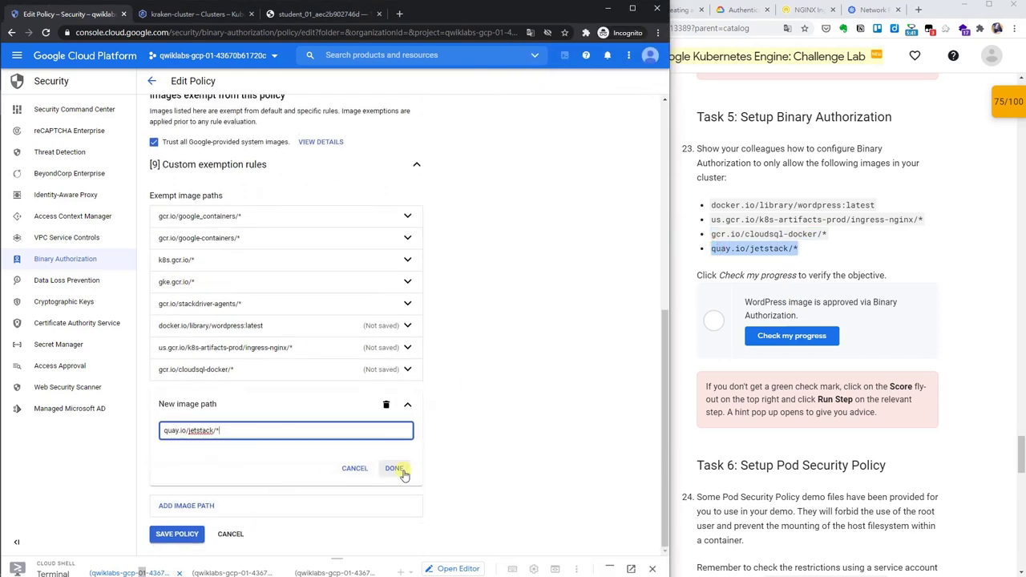
{"action": "left_click", "coordinate": [392, 471]}
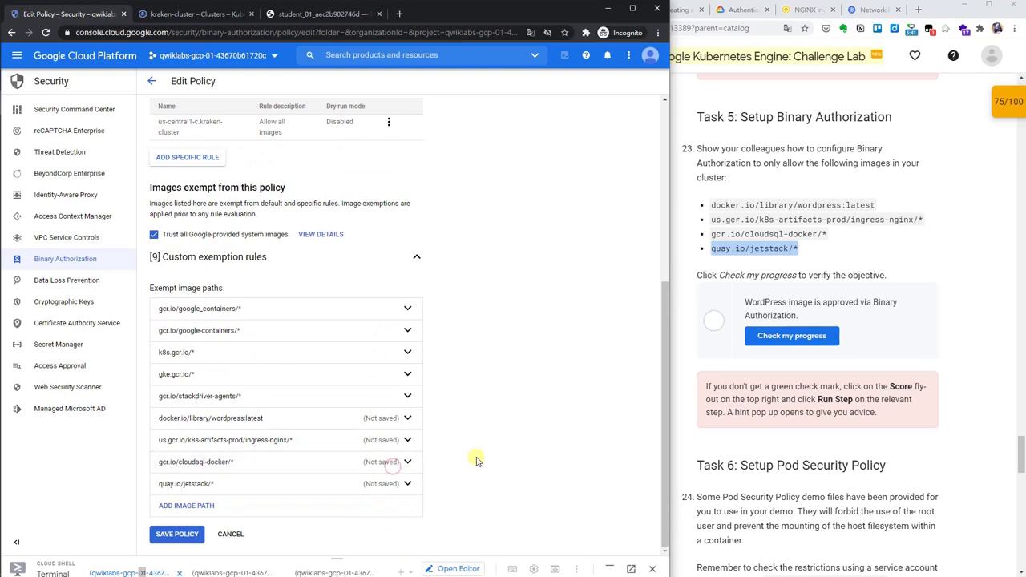
Save the Binary Authorization policy and run the lab's progress check for Task 5.
{"action": "left_click", "coordinate": [192, 535]}
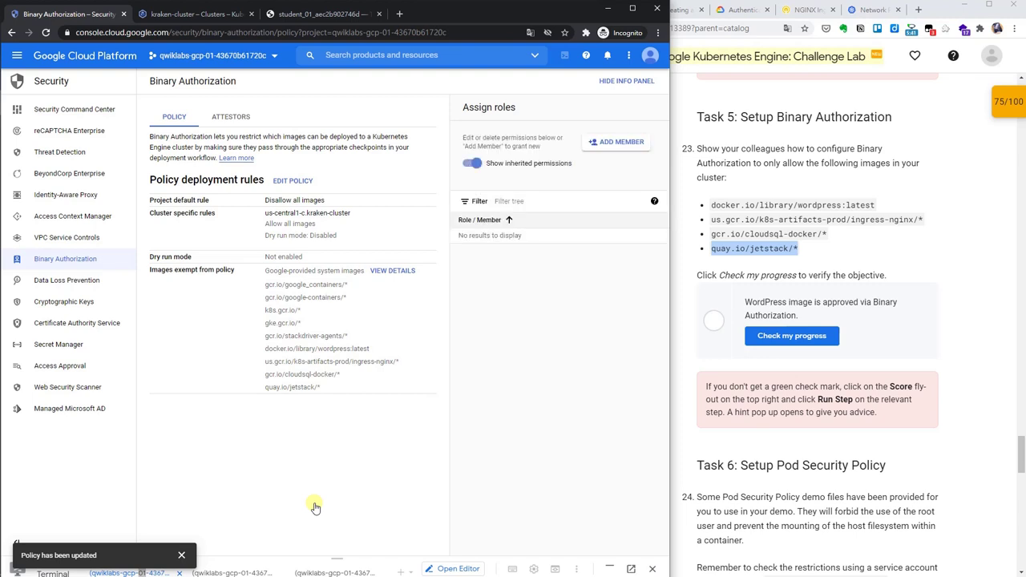
{"action": "left_click", "coordinate": [814, 338]}
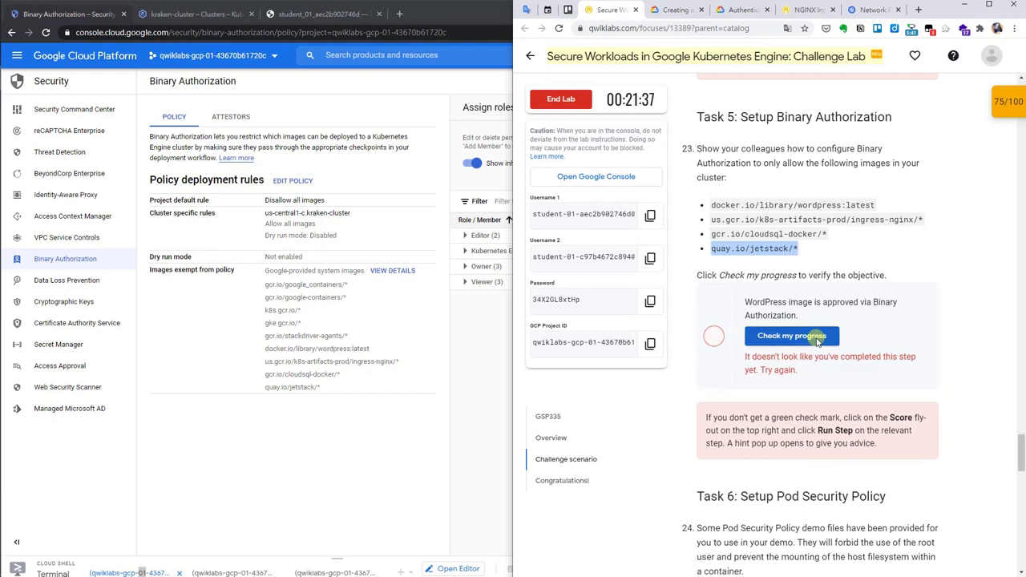
{"action": "left_click", "coordinate": [371, 395]}
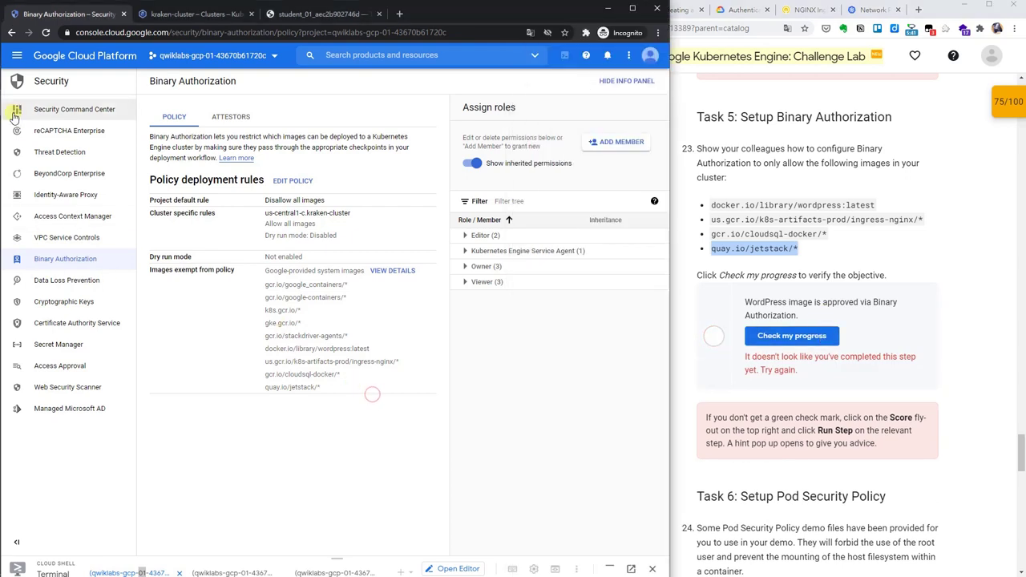
Open kraken-cluster's details in Kubernetes Engine and enable Binary Authorization in its security settings.
{"action": "left_click", "coordinate": [18, 58]}
{"action": "mouse_move", "coordinate": [89, 426]}
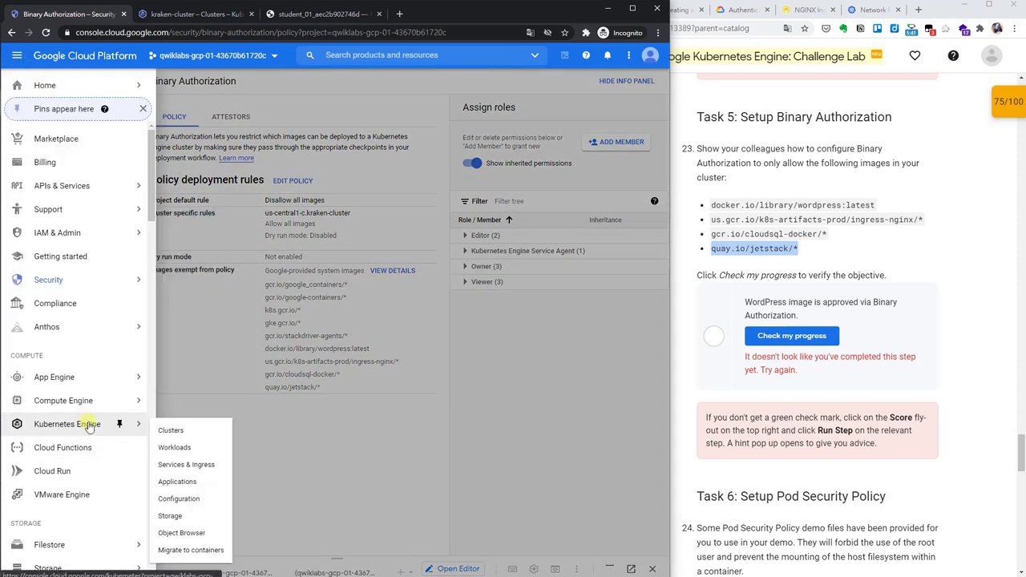
{"action": "left_click", "coordinate": [196, 430]}
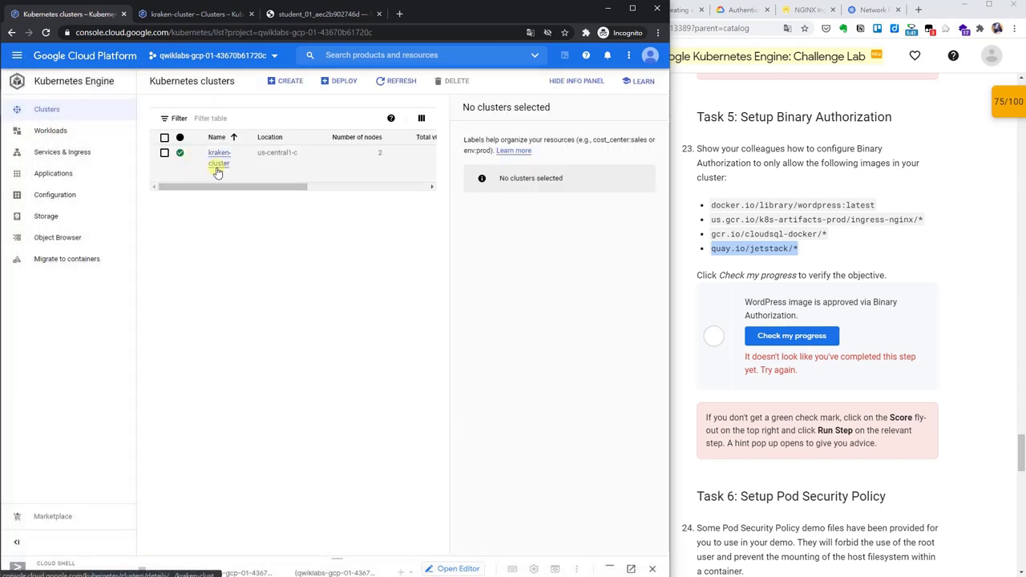
{"action": "left_click", "coordinate": [217, 170]}
{"action": "scroll", "coordinate": [447, 357], "scroll_direction": "down", "scroll_amount": 1}
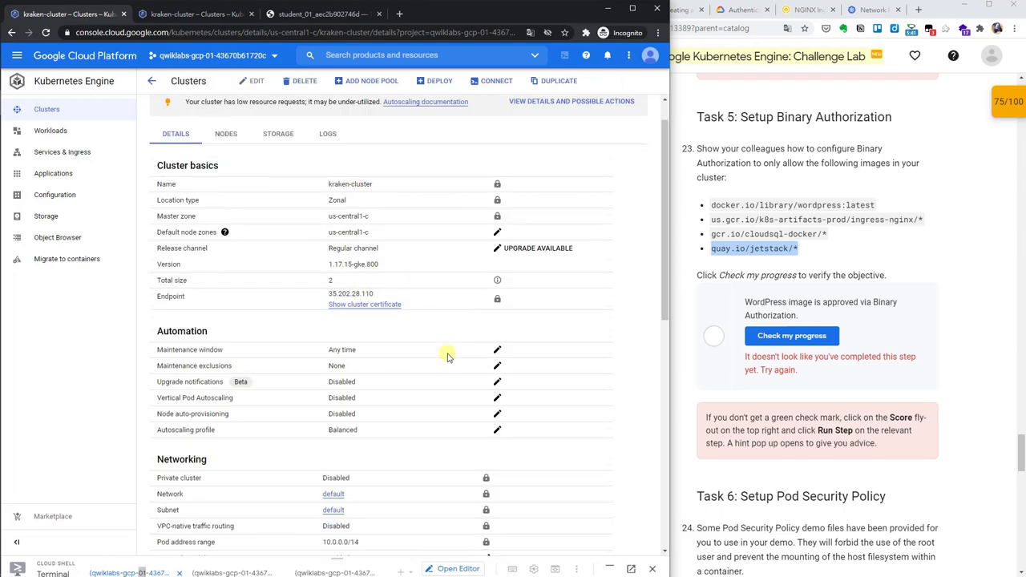
{"action": "scroll", "coordinate": [437, 401], "scroll_direction": "down", "scroll_amount": 3}
{"action": "left_click", "coordinate": [496, 458]}
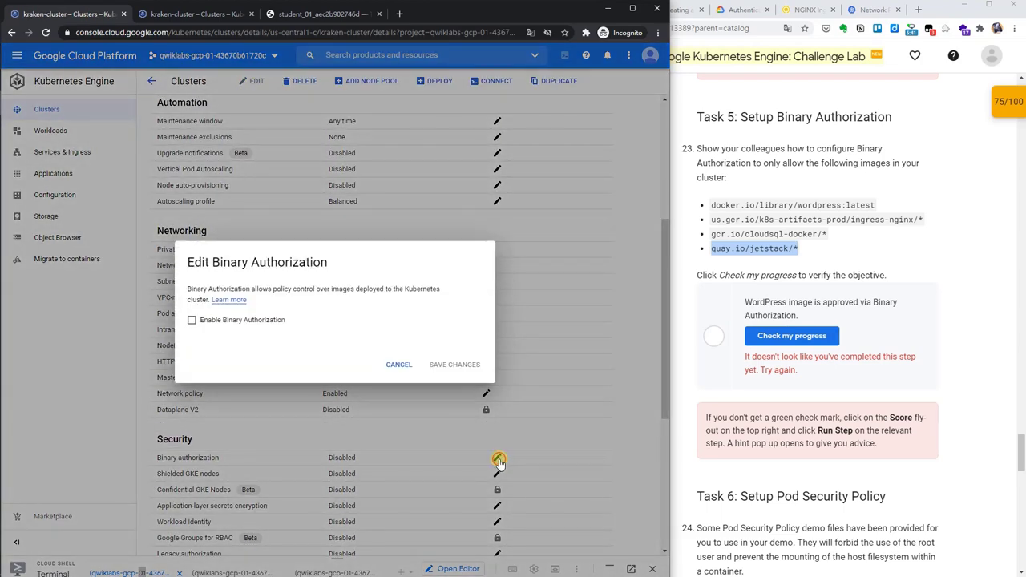
{"action": "left_click", "coordinate": [191, 320]}
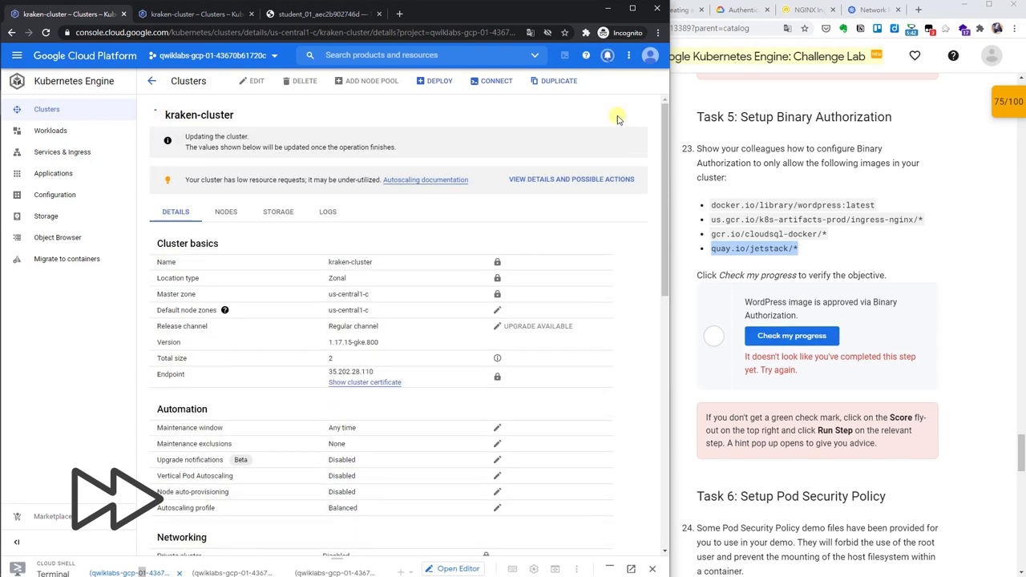
Check the cluster update's status in the notifications and in the refreshed clusters list, with the info panel hidden.
{"action": "left_click", "coordinate": [608, 56]}
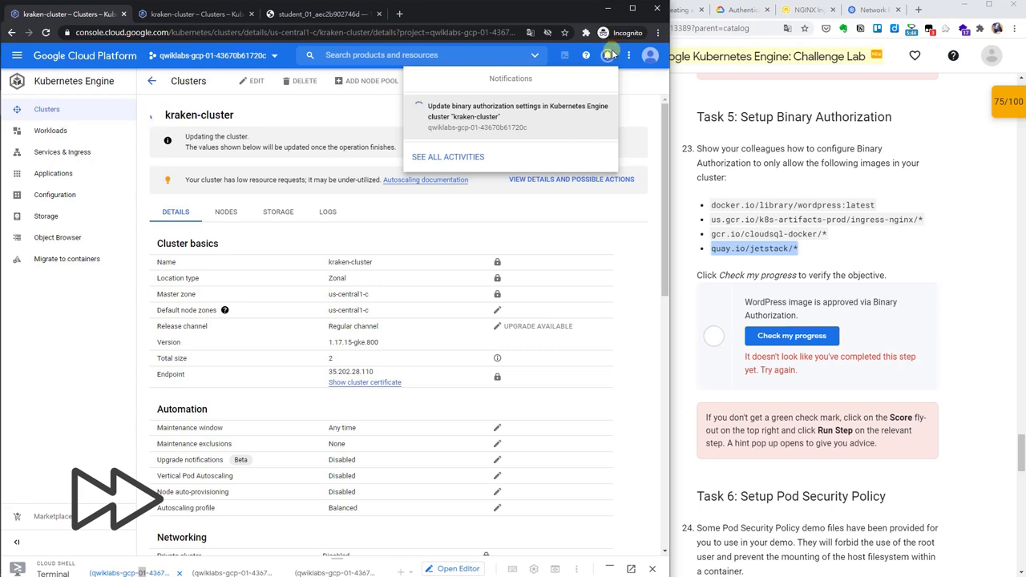
{"action": "left_click", "coordinate": [641, 133]}
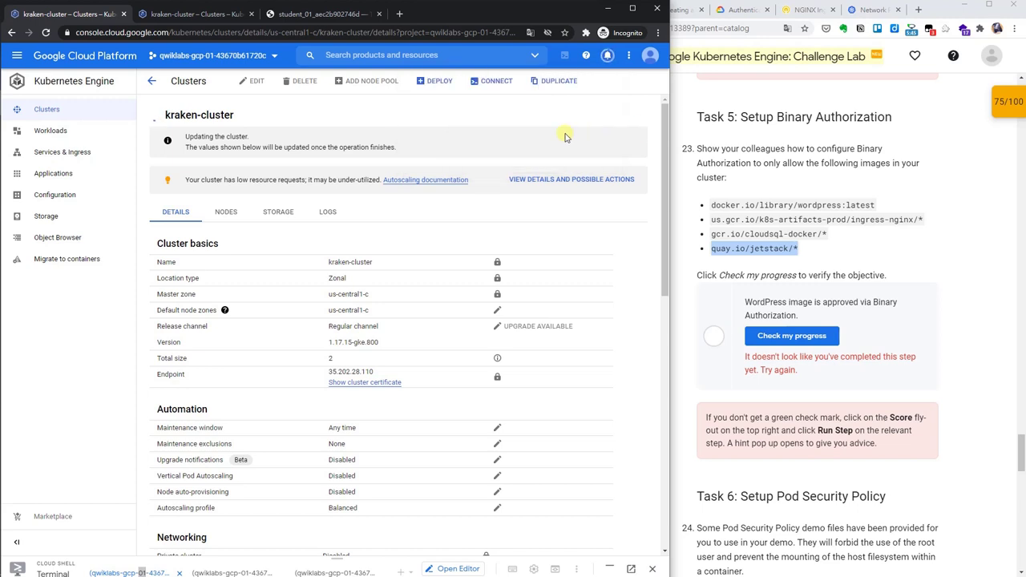
{"action": "left_click", "coordinate": [153, 81]}
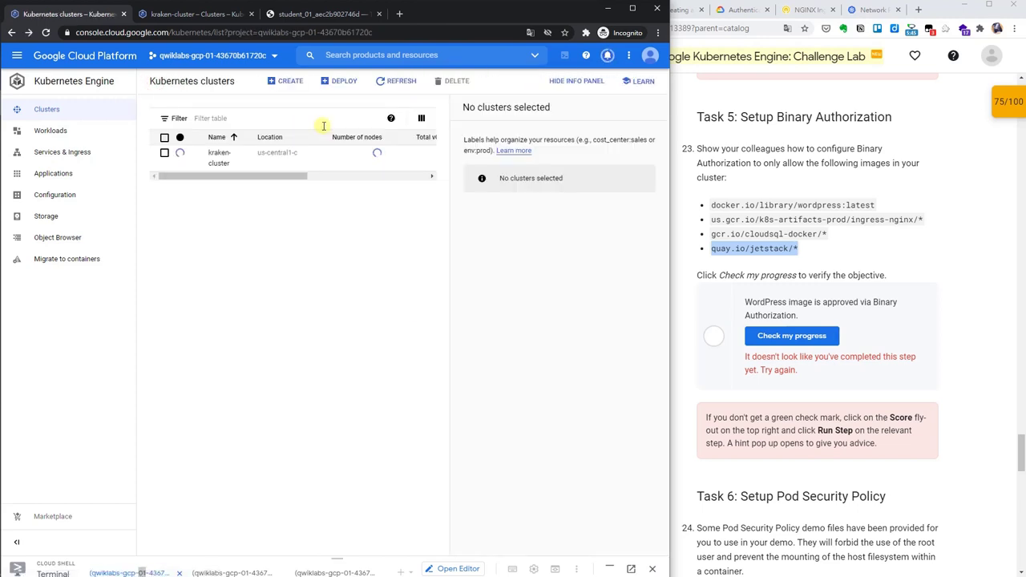
{"action": "left_click", "coordinate": [388, 82]}
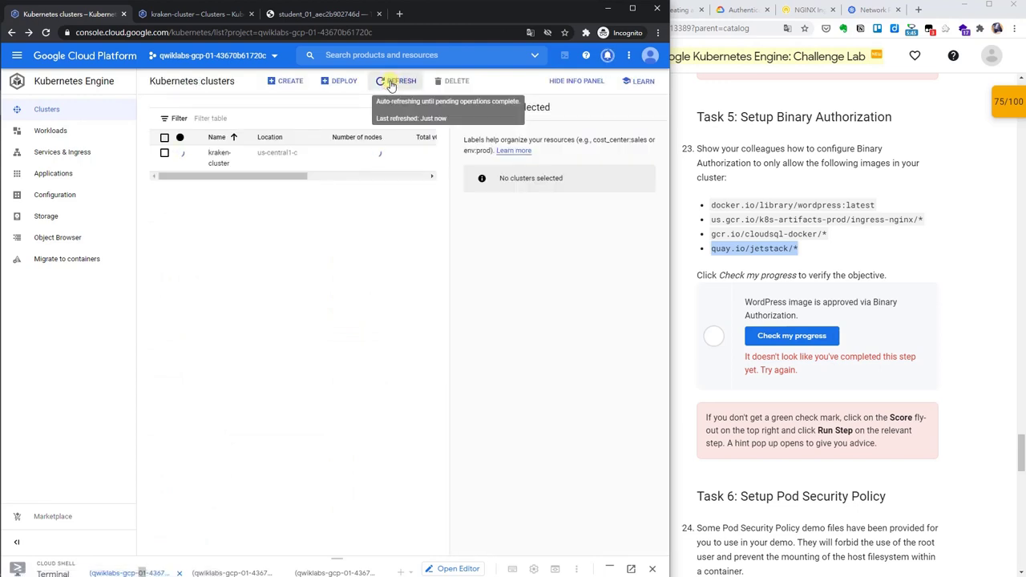
{"action": "left_click", "coordinate": [549, 87]}
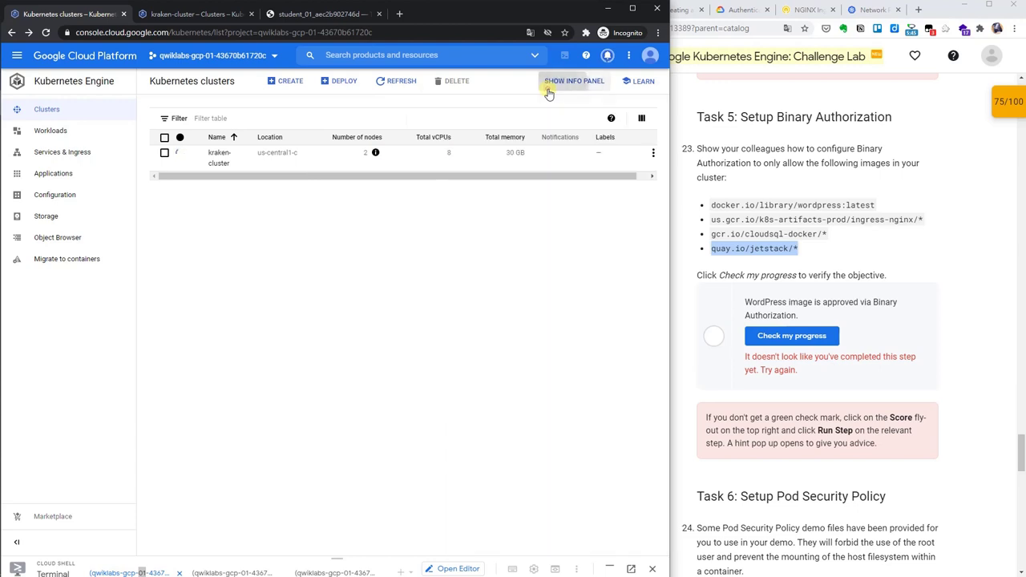
Run the Task 5 progress check again and read the Task 6 Pod Security Policy instructions.
{"action": "left_click", "coordinate": [805, 335]}
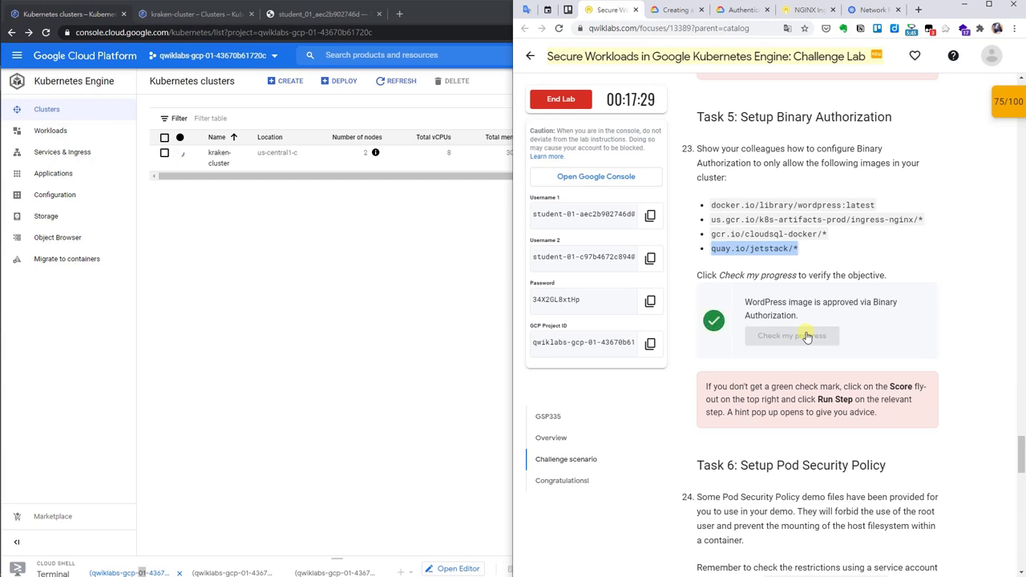
{"action": "scroll", "coordinate": [806, 335], "scroll_direction": "down", "scroll_amount": 5}
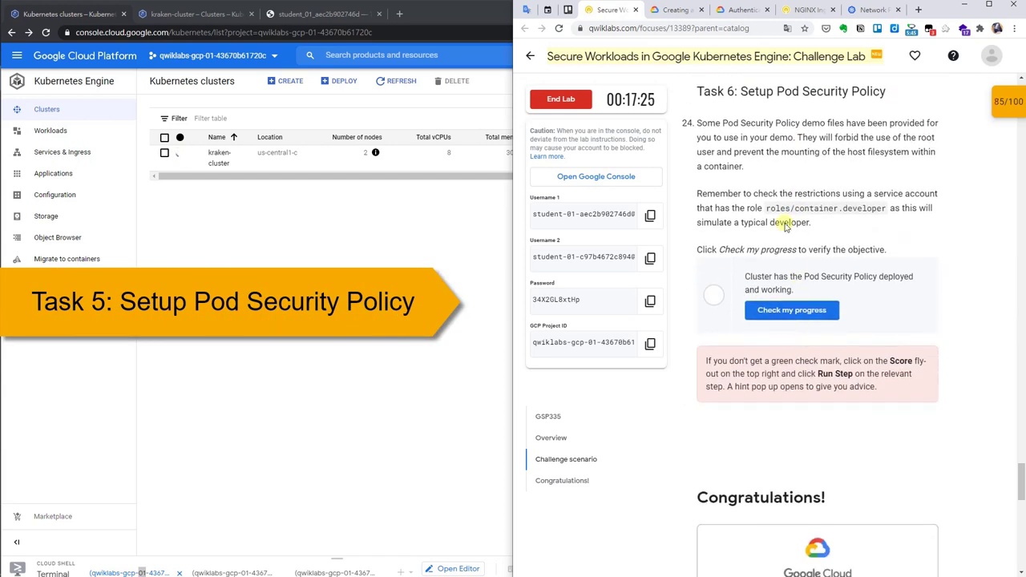
{"action": "double_click", "coordinate": [809, 209]}
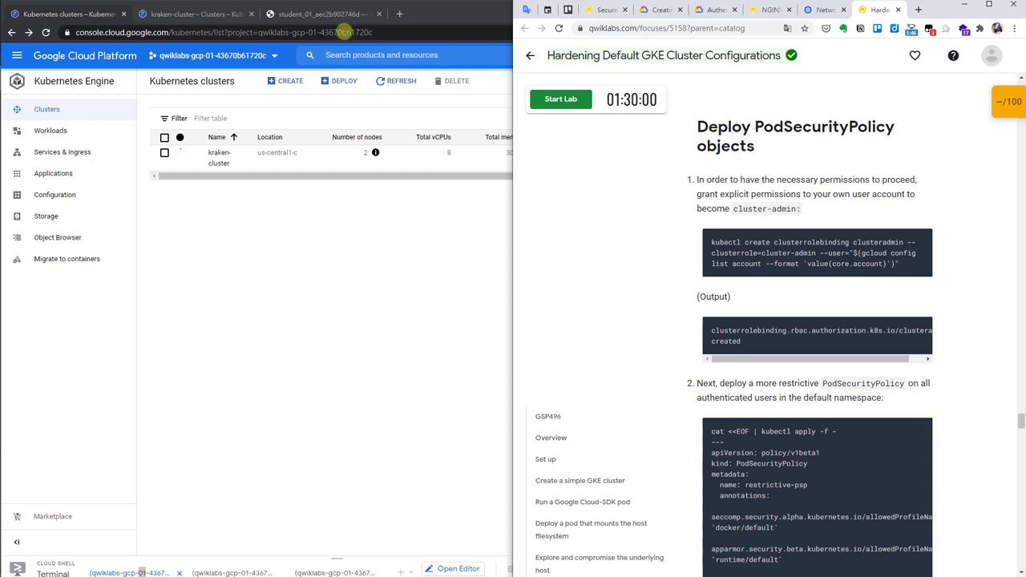
Review psp-use.yaml, psp-role.yaml and psp-restrictive.yaml in the Cloud Shell Editor.
{"action": "left_click", "coordinate": [327, 13]}
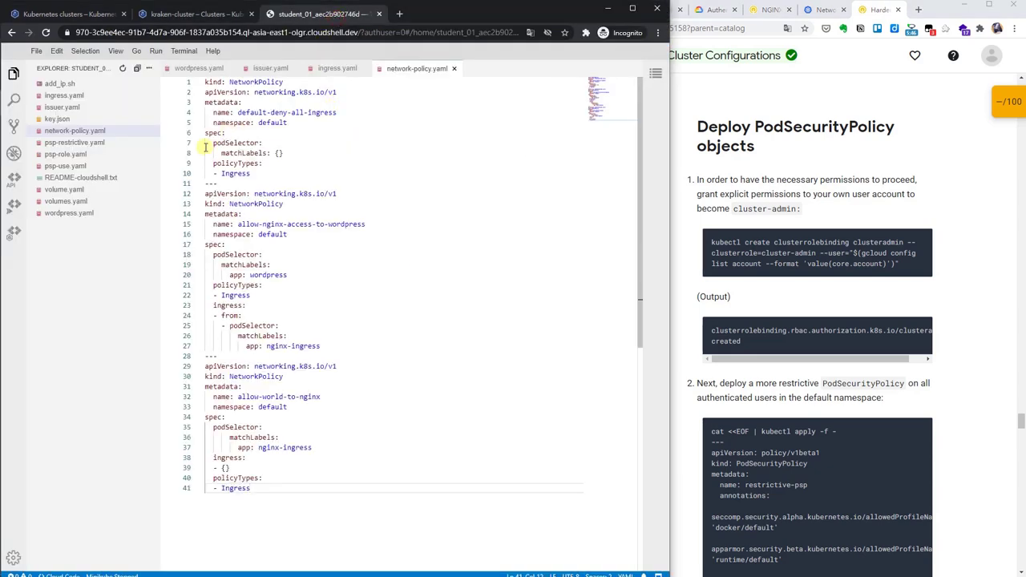
{"action": "left_click", "coordinate": [80, 165]}
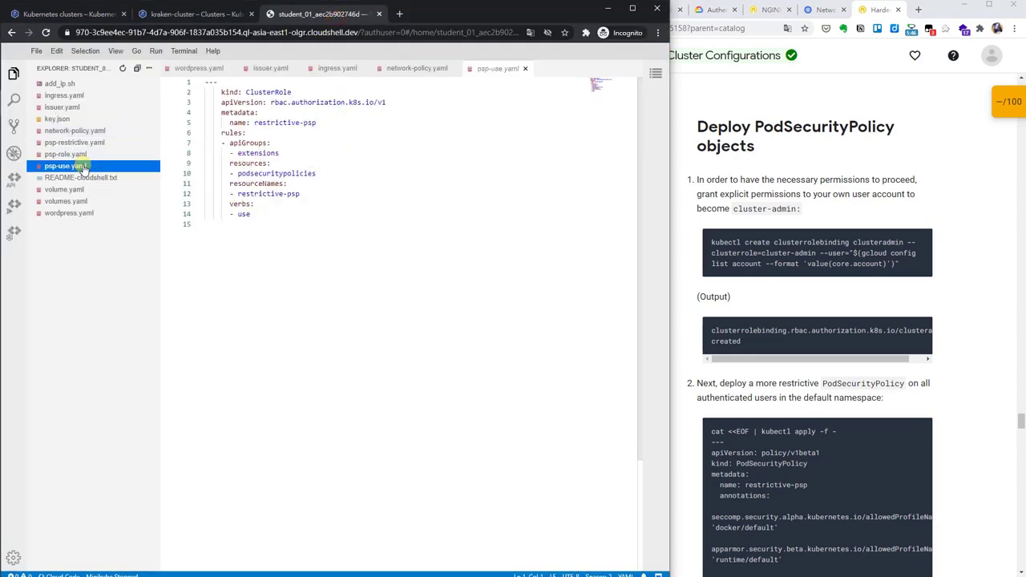
{"action": "left_click", "coordinate": [86, 155]}
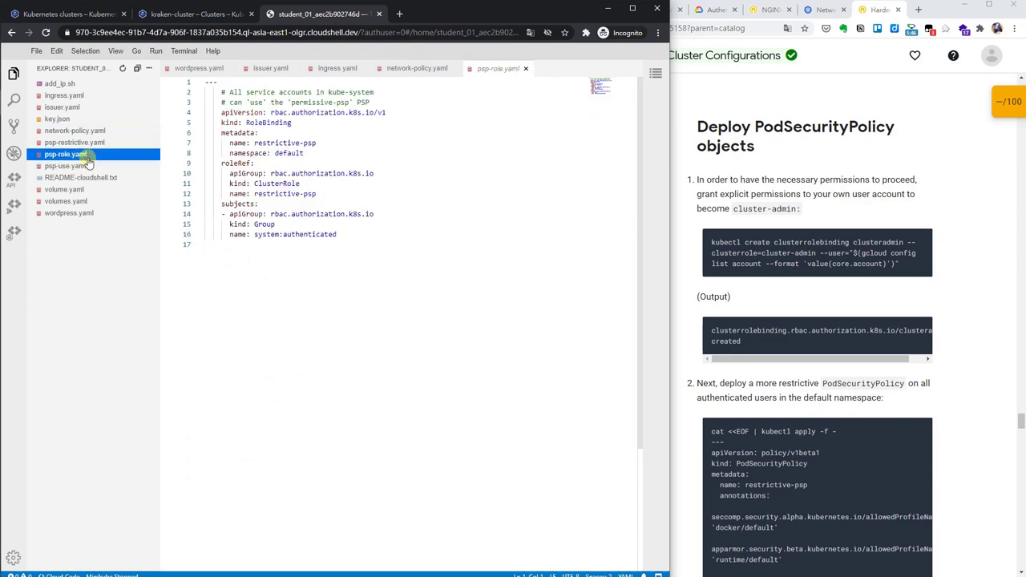
{"action": "left_click", "coordinate": [97, 143]}
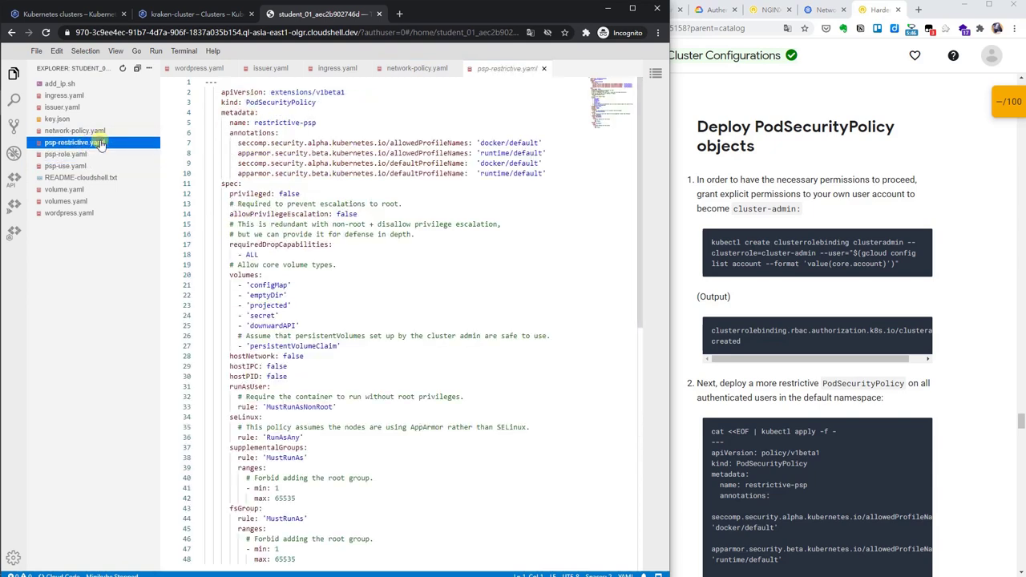
{"action": "left_click", "coordinate": [353, 109]}
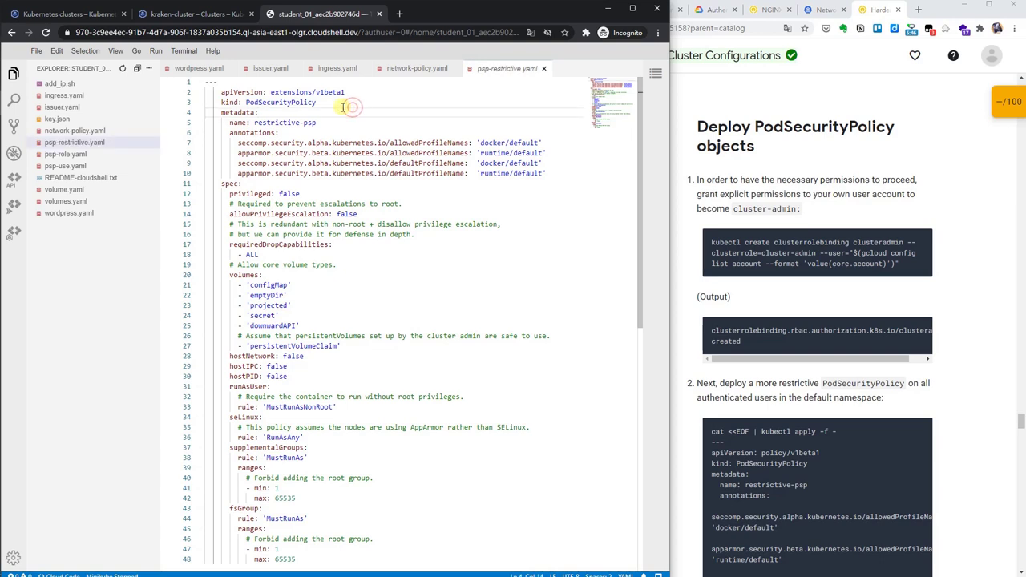
Try to apply all Pod Security Policy files at once in Cloud Shell with kubectl apply -f psp-*.
{"action": "left_click", "coordinate": [93, 15]}
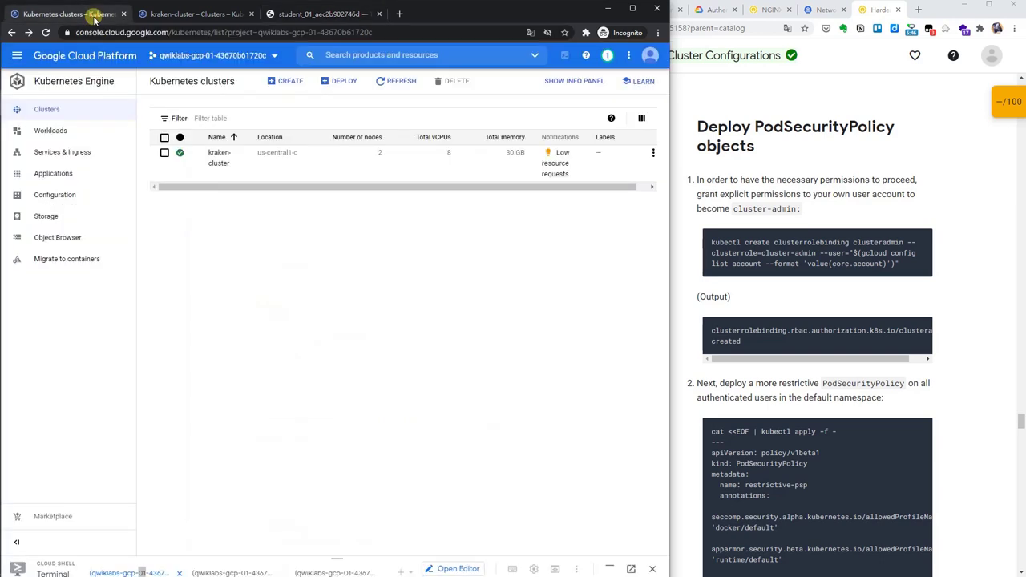
{"action": "left_click", "coordinate": [605, 565]}
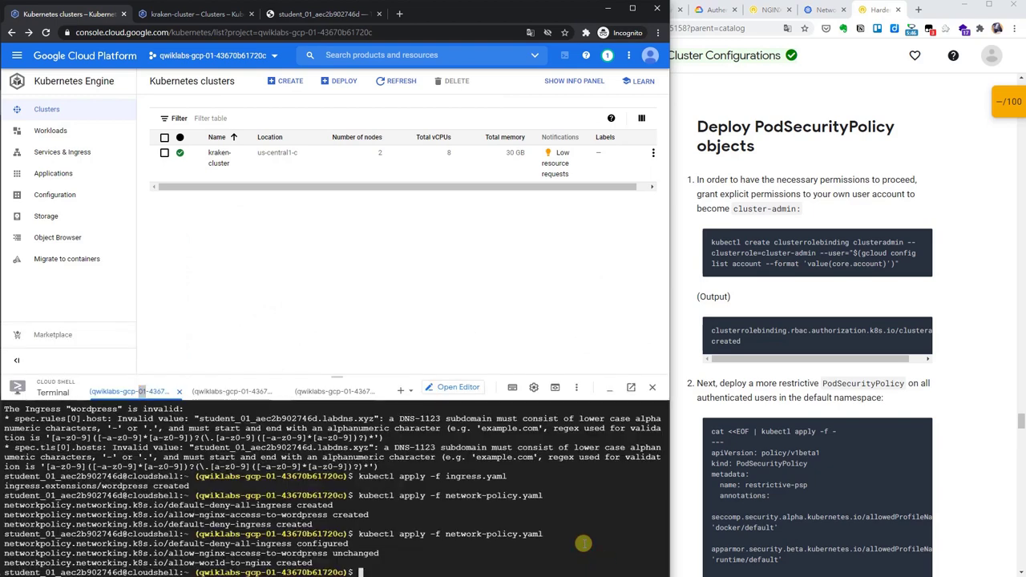
{"action": "key", "text": "Up"}
{"action": "key", "text": "BackSpace"}
{"action": "key", "text": "BackSpace"}
{"action": "key", "text": "BackSpace"}
{"action": "key", "text": "BackSpace"}
{"action": "key", "text": "BackSpace"}
{"action": "key", "text": "BackSpace"}
{"action": "key", "text": "BackSpace"}
{"action": "key", "text": "BackSpace"}
{"action": "key", "text": "BackSpace"}
{"action": "key", "text": "BackSpace"}
{"action": "key", "text": "BackSpace"}
{"action": "type", "text": "psp-"}
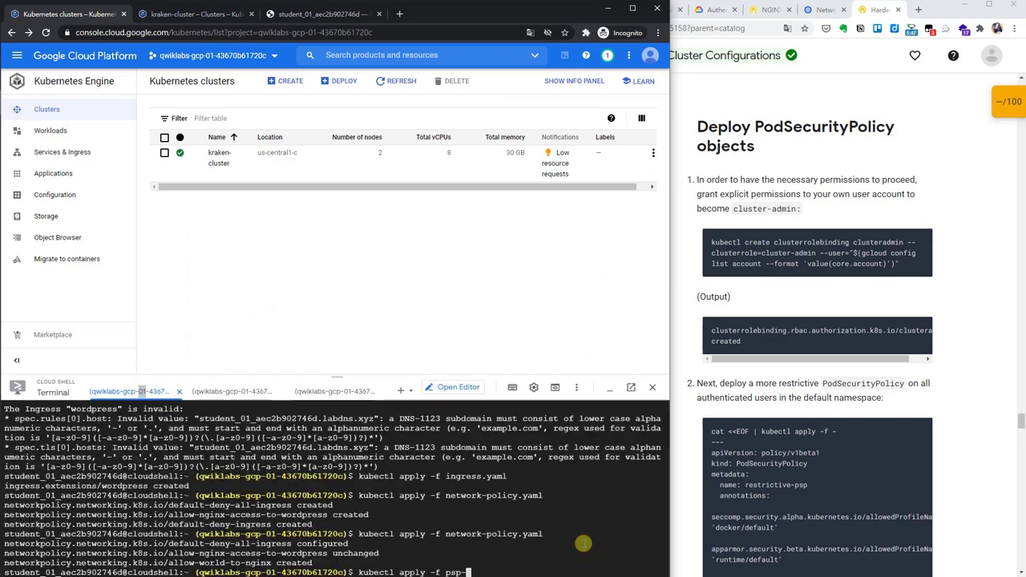
{"action": "type", "text": "*"}
{"action": "key", "text": "Return"}
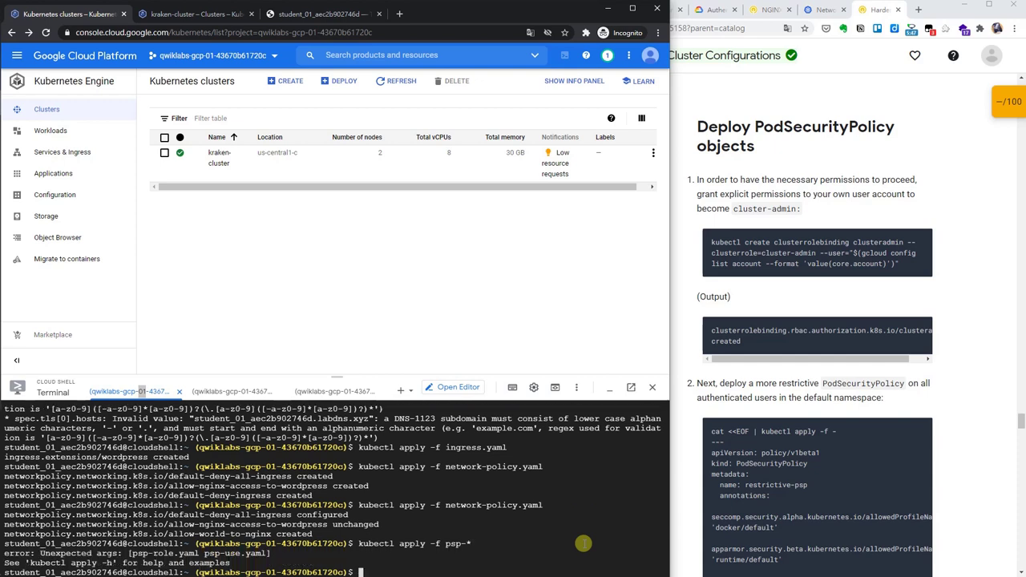
List the home directory files in Cloud Shell and try to apply psp-restrictive.yaml on its own with kubectl.
{"action": "type", "text": "ls"}
{"action": "key", "text": "Return"}
{"action": "key", "text": "Up"}
{"action": "key", "text": "Up"}
{"action": "key", "text": "BackSpace"}
{"action": "type", "text": "r"}
{"action": "key", "text": "Tab"}
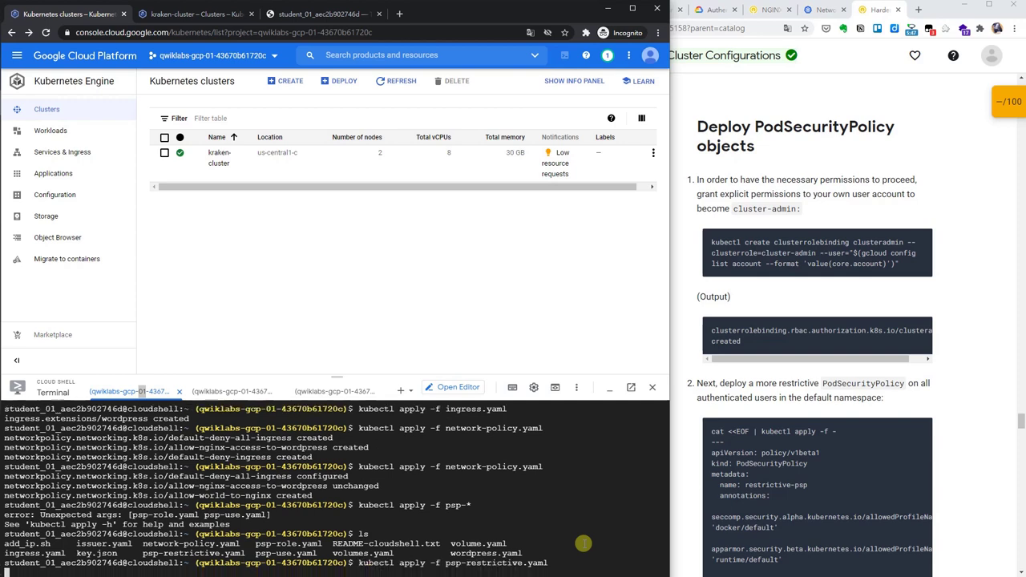
{"action": "key", "text": "Return"}
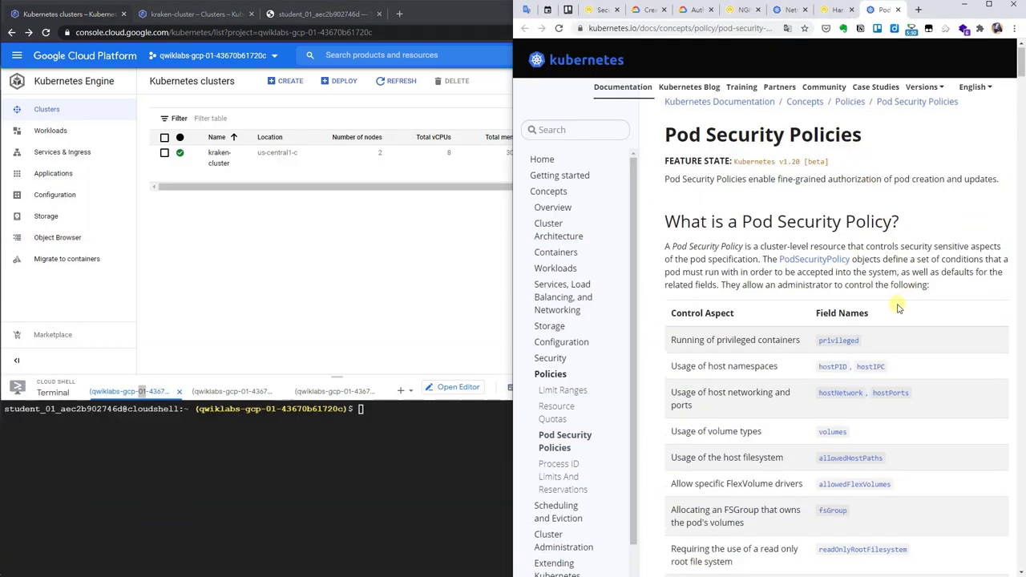
Replace the apiVersion in psp-restrictive.yaml with policy/v1beta1, copied from the example policy in the Kubernetes Pod Security Policies documentation.
{"action": "scroll", "coordinate": [898, 308], "scroll_direction": "down", "scroll_amount": 20}
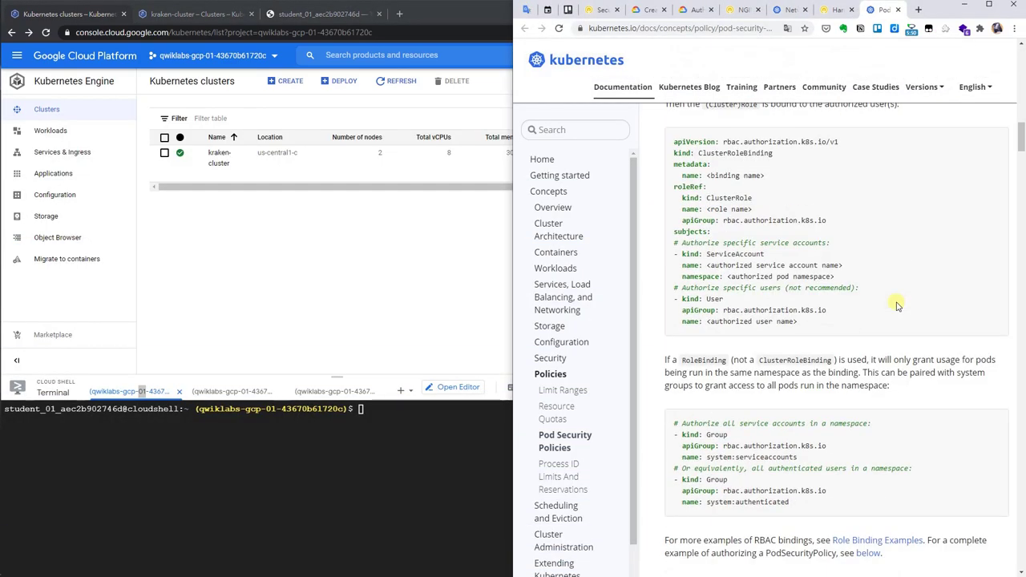
{"action": "scroll", "coordinate": [891, 302], "scroll_direction": "down", "scroll_amount": 3}
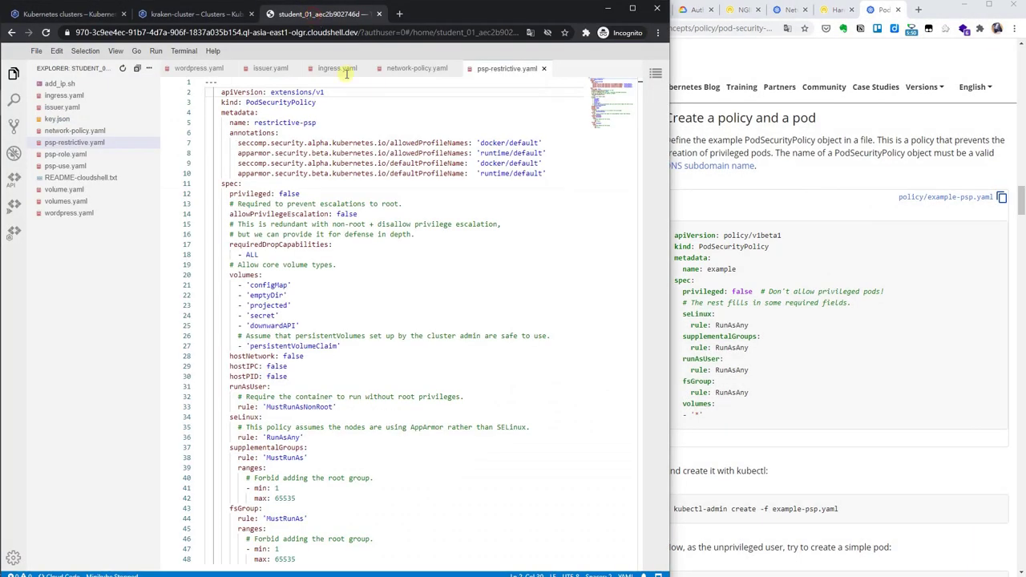
{"action": "left_click", "coordinate": [727, 234]}
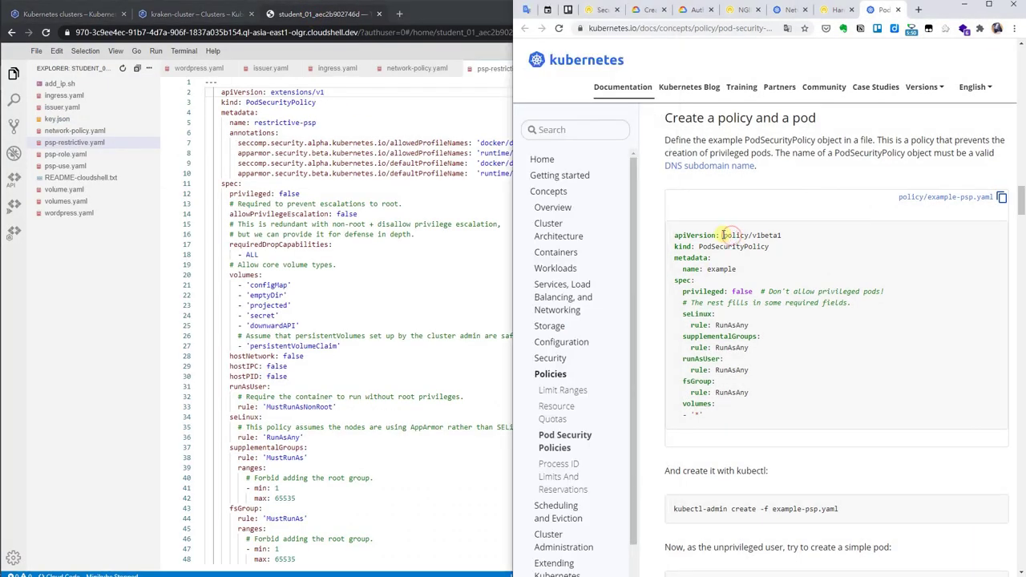
{"action": "left_click_drag", "start_coordinate": [724, 235], "coordinate": [784, 240]}
{"action": "key", "text": "ctrl+c"}
{"action": "left_click", "coordinate": [272, 94]}
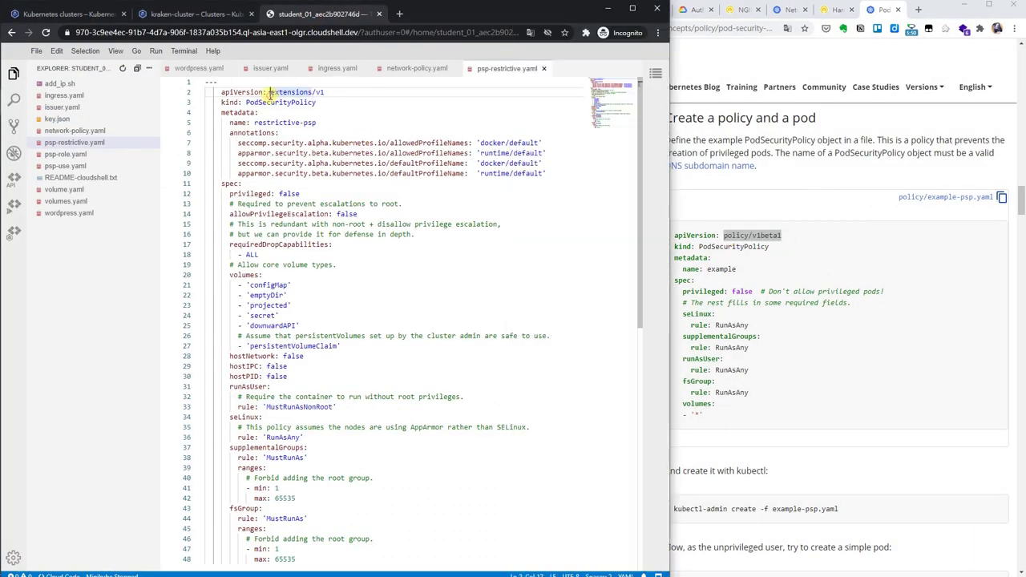
{"action": "left_click", "coordinate": [326, 94], "text": "shift"}
{"action": "key", "text": "ctrl+v"}
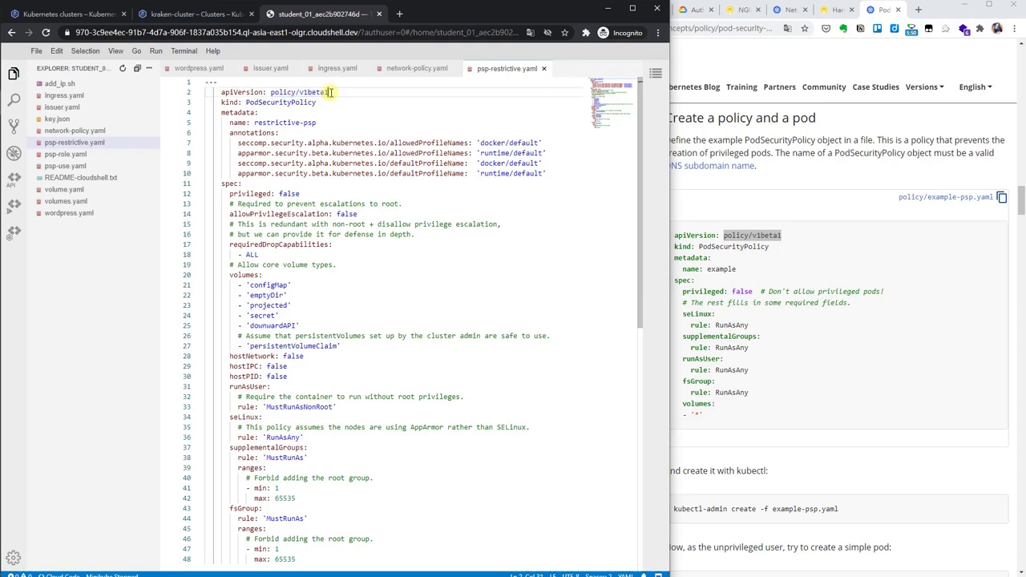
Apply the corrected psp-restrictive.yaml in Cloud Shell with kubectl apply -f.
{"action": "left_click", "coordinate": [78, 13]}
{"action": "type", "text": "kubectl apply -f psp-restrictive.yaml"}
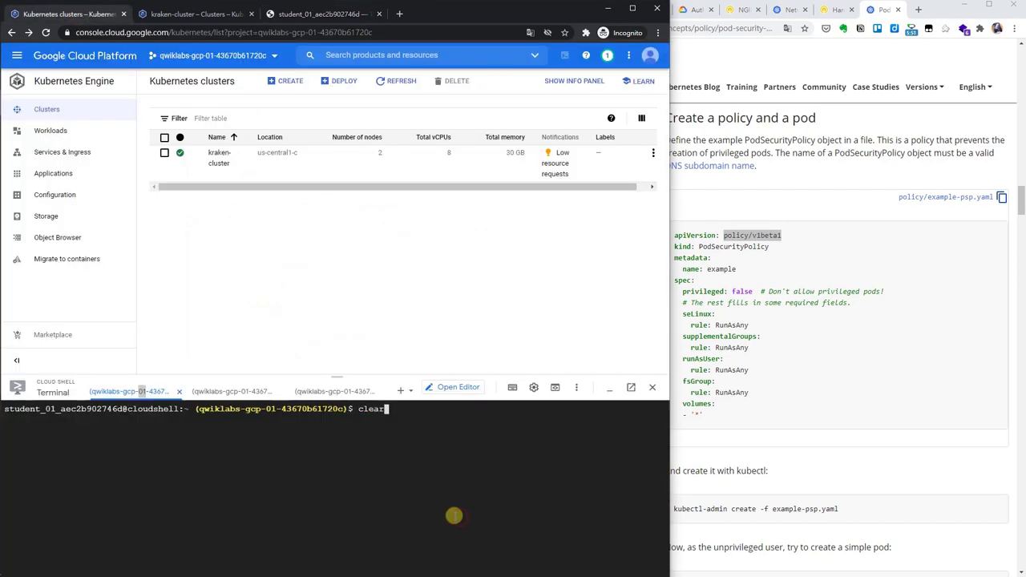
{"action": "key", "text": "Return"}
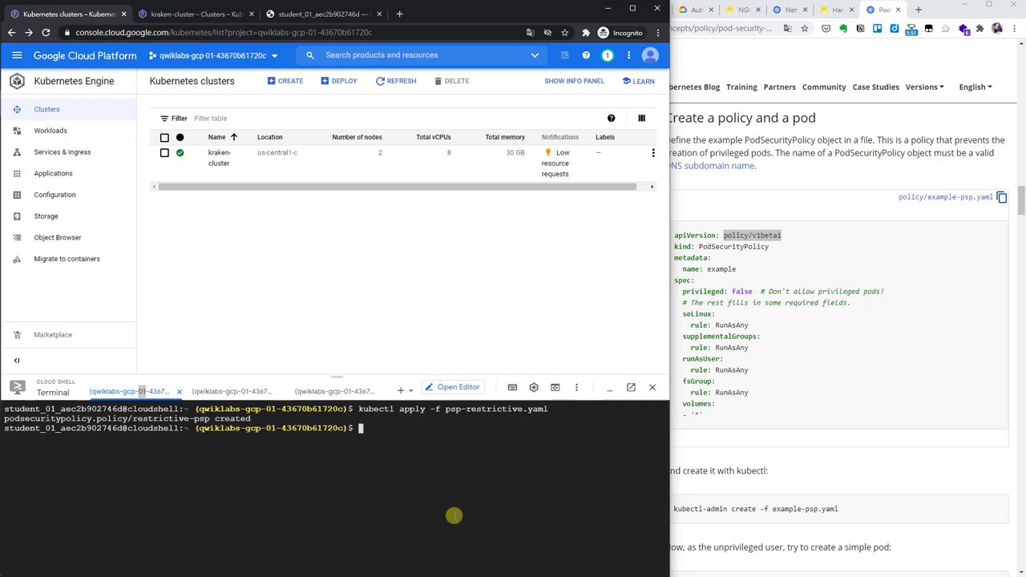
Apply psp-role.yaml and psp-use.yaml one after the other in Cloud Shell with kubectl apply -f.
{"action": "key", "text": "Up"}
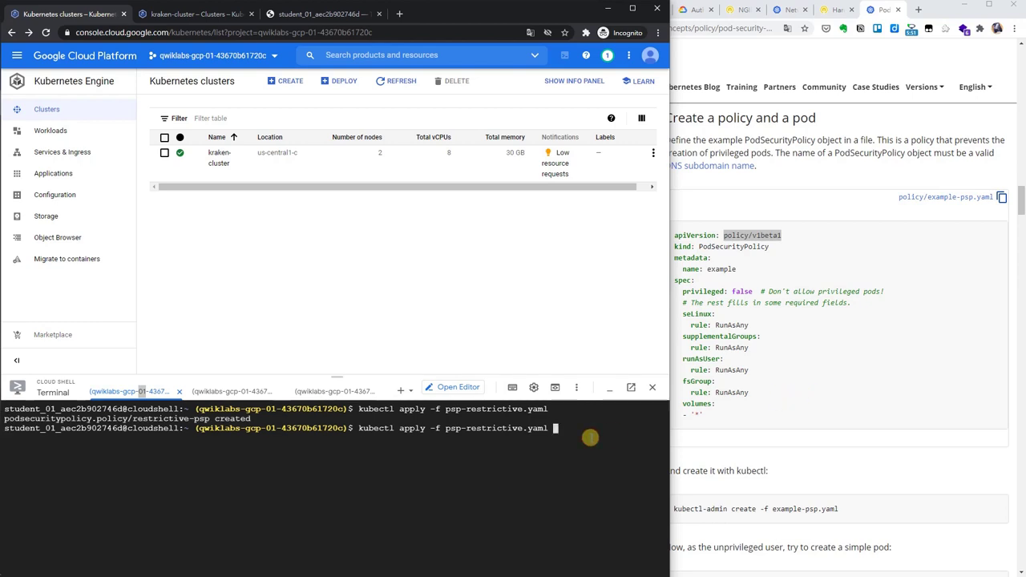
{"action": "key", "text": "BackSpace"}
{"action": "key", "text": "BackSpace"}
{"action": "key", "text": "BackSpace"}
{"action": "key", "text": "BackSpace"}
{"action": "key", "text": "BackSpace"}
{"action": "key", "text": "BackSpace"}
{"action": "key", "text": "BackSpace"}
{"action": "key", "text": "BackSpace"}
{"action": "key", "text": "BackSpace"}
{"action": "key", "text": "BackSpace"}
{"action": "key", "text": "BackSpace"}
{"action": "key", "text": "BackSpace"}
{"action": "key", "text": "BackSpace"}
{"action": "key", "text": "BackSpace"}
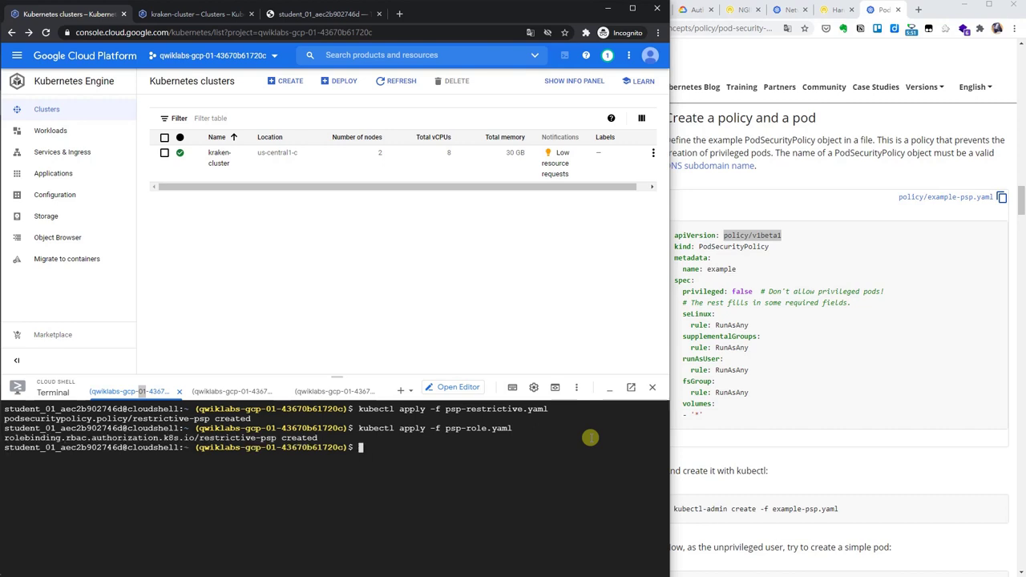
{"action": "key", "text": "Up"}
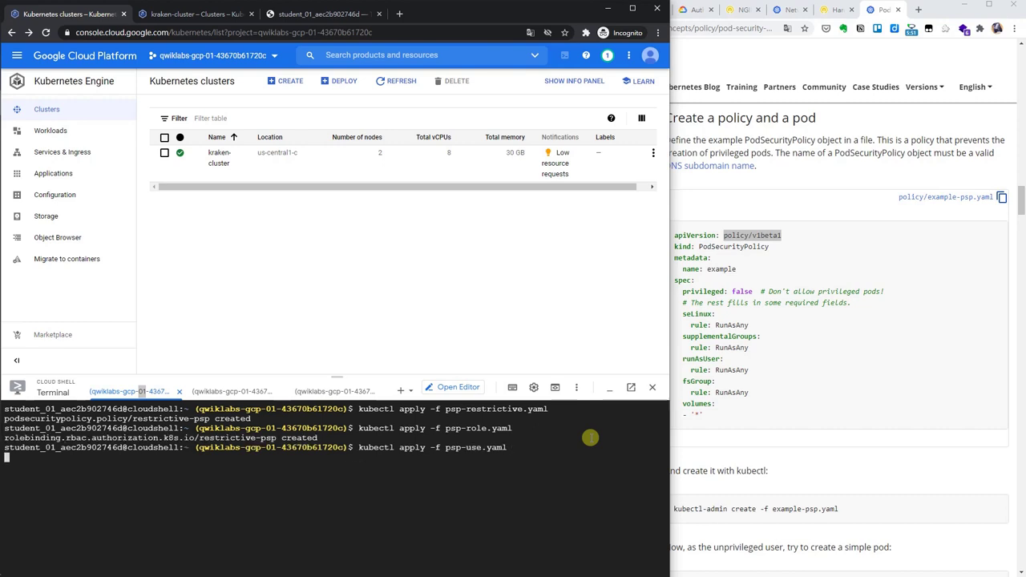
Check the refreshed Kubernetes Engine workloads list and the cluster's services and ingresses.
{"action": "left_click", "coordinate": [117, 136]}
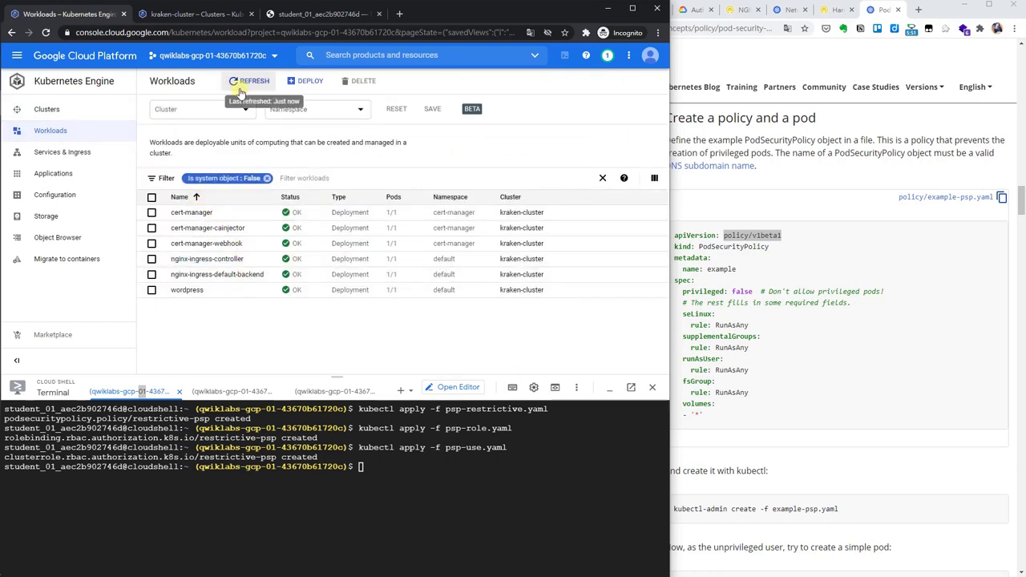
{"action": "left_click", "coordinate": [248, 81]}
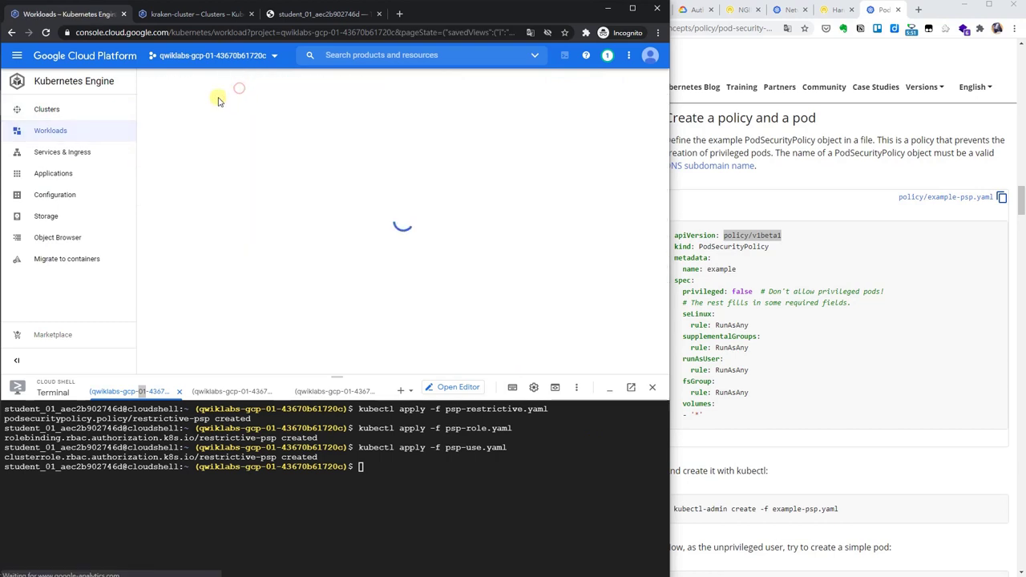
{"action": "left_click", "coordinate": [81, 153]}
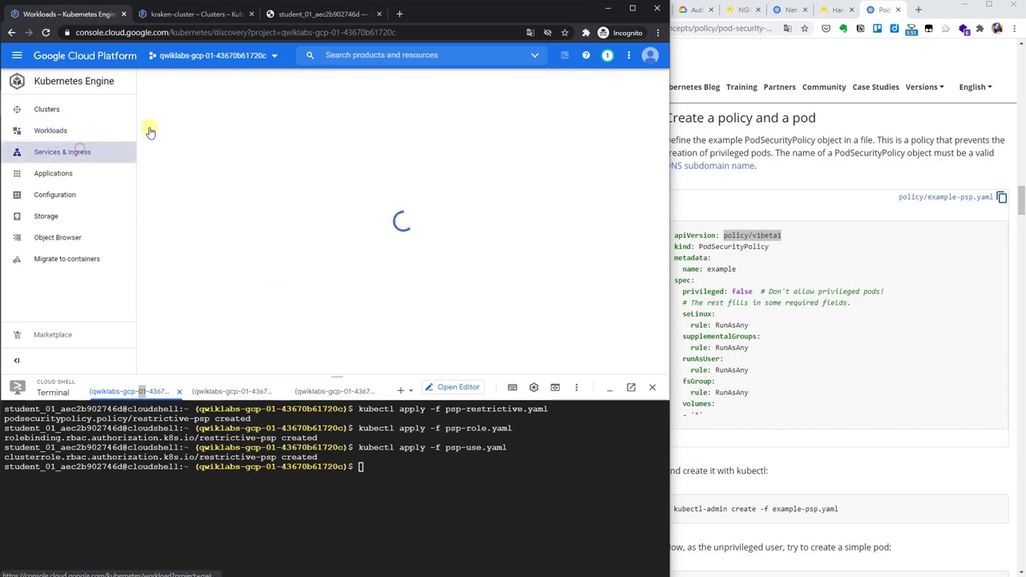
Return to the challenge lab page and run the Task 6 Pod Security Policy progress check, repeating it for the full score.
{"action": "left_click", "coordinate": [834, 270]}
{"action": "left_click", "coordinate": [601, 10]}
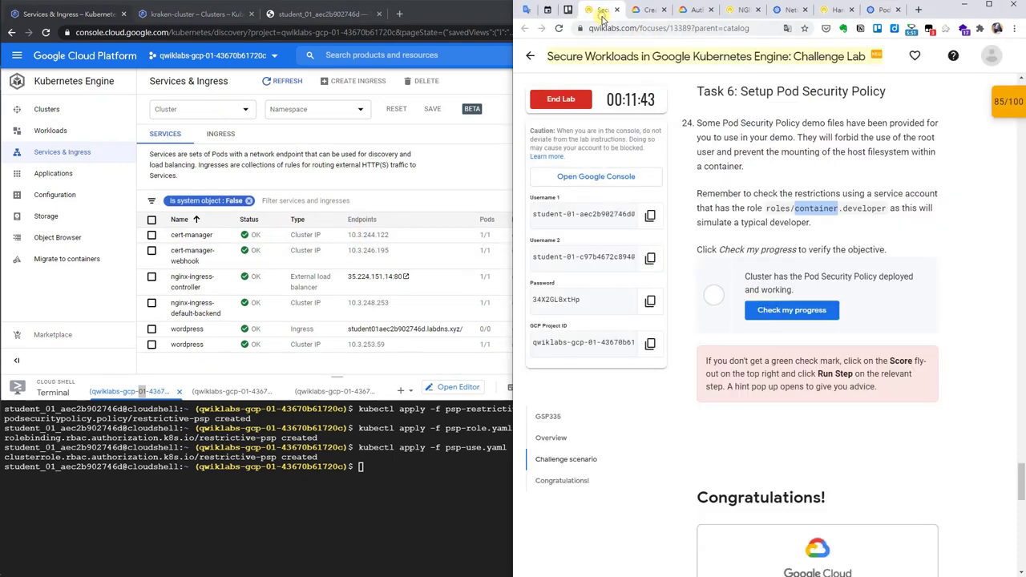
{"action": "left_click", "coordinate": [789, 312]}
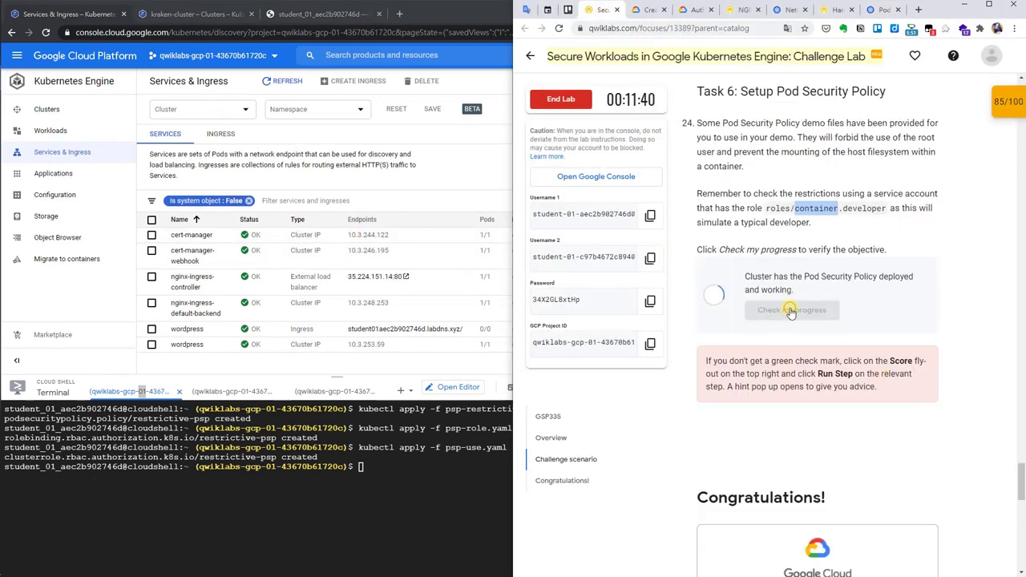
{"action": "left_click", "coordinate": [790, 310]}
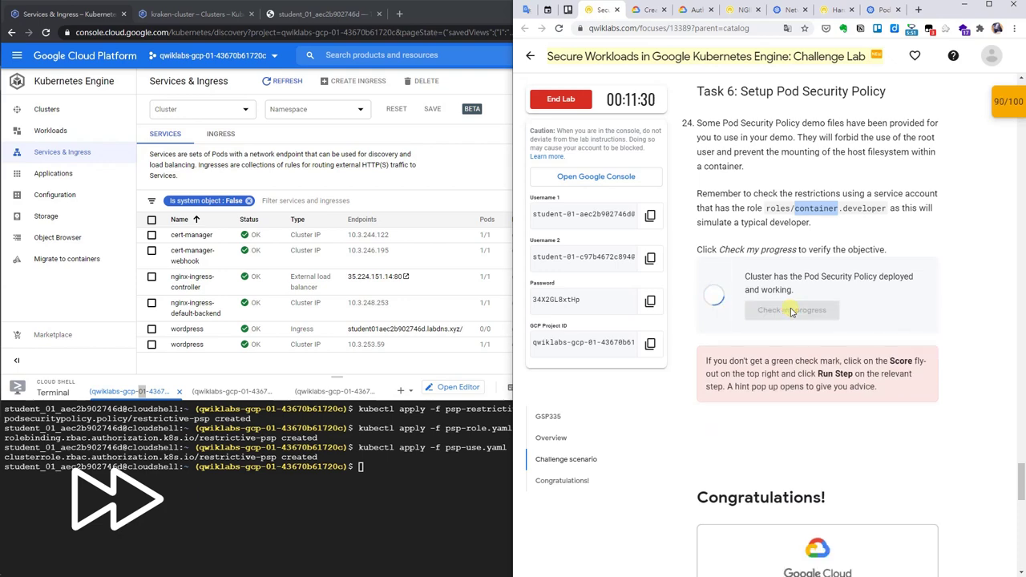
{"action": "left_click", "coordinate": [927, 392]}
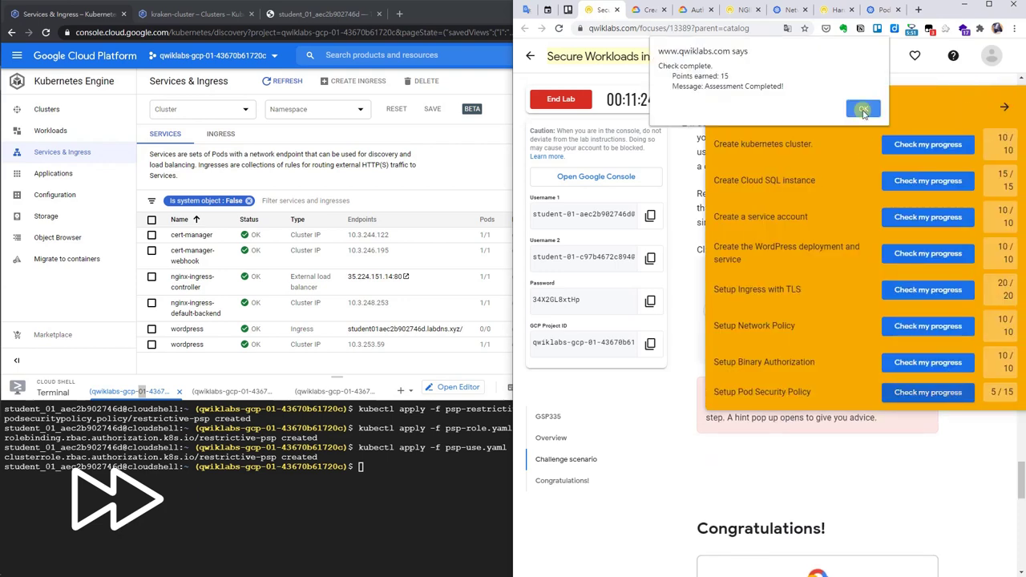
{"action": "left_click", "coordinate": [863, 110]}
{"action": "left_click", "coordinate": [804, 312]}
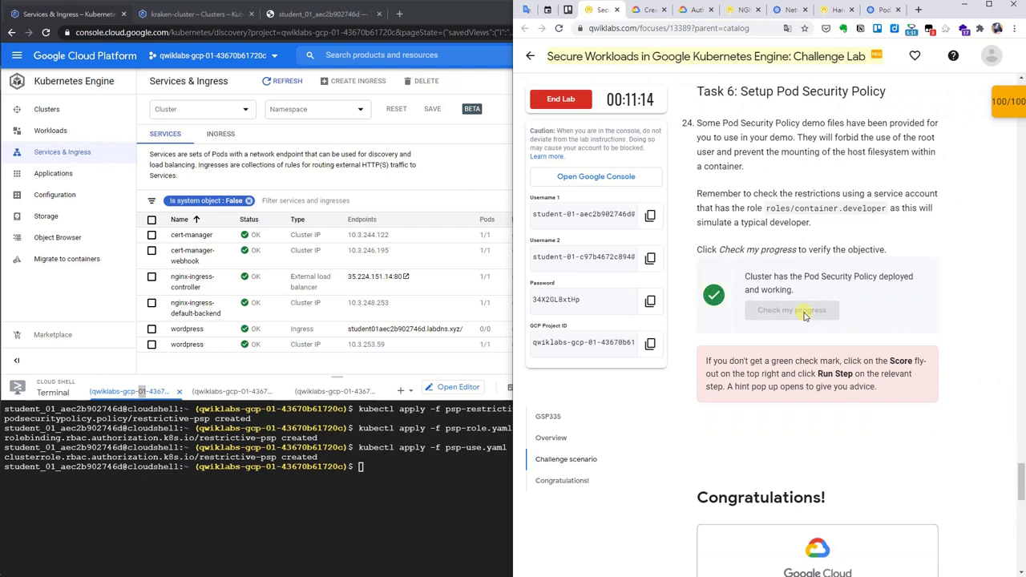
Go through the closing section of the lab instructions, then end the lab and confirm.
{"action": "scroll", "coordinate": [805, 315], "scroll_direction": "down", "scroll_amount": 12}
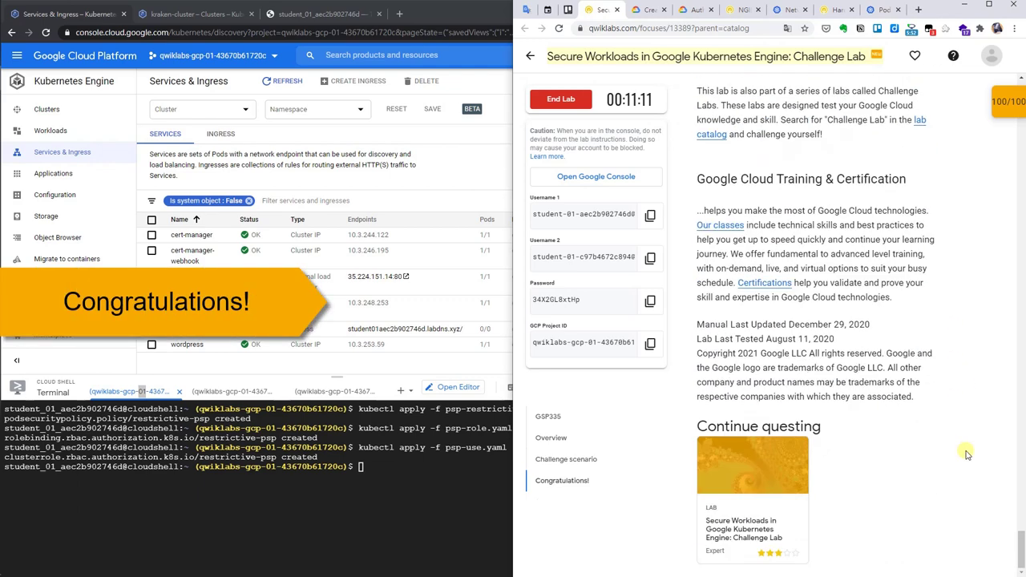
{"action": "left_click", "coordinate": [561, 98]}
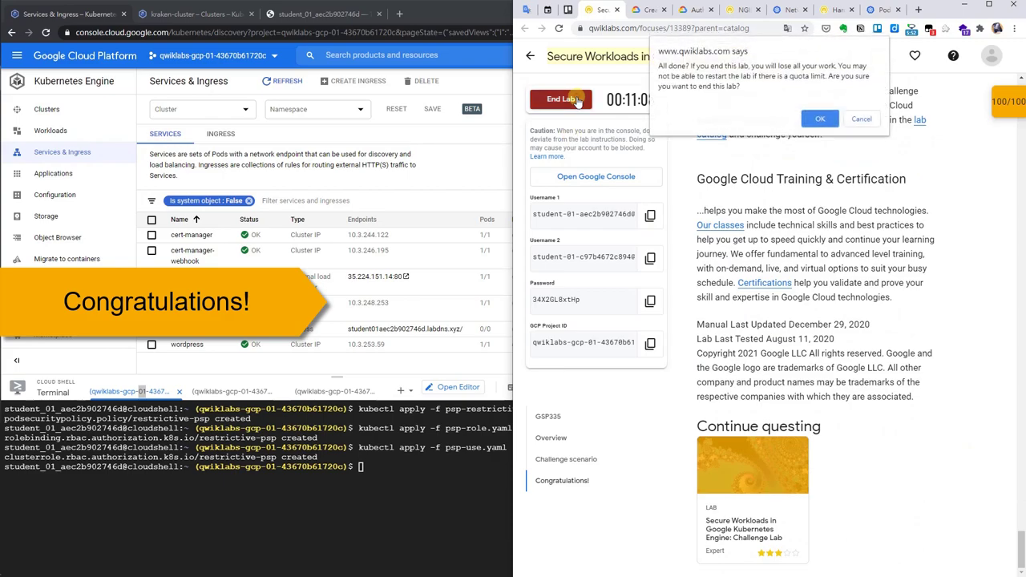
{"action": "left_click", "coordinate": [830, 122]}
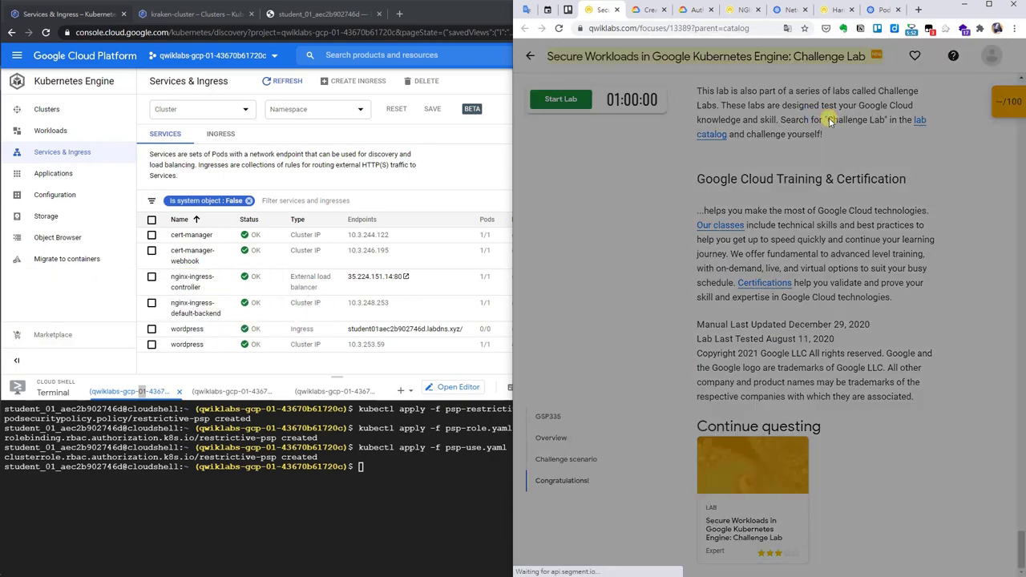